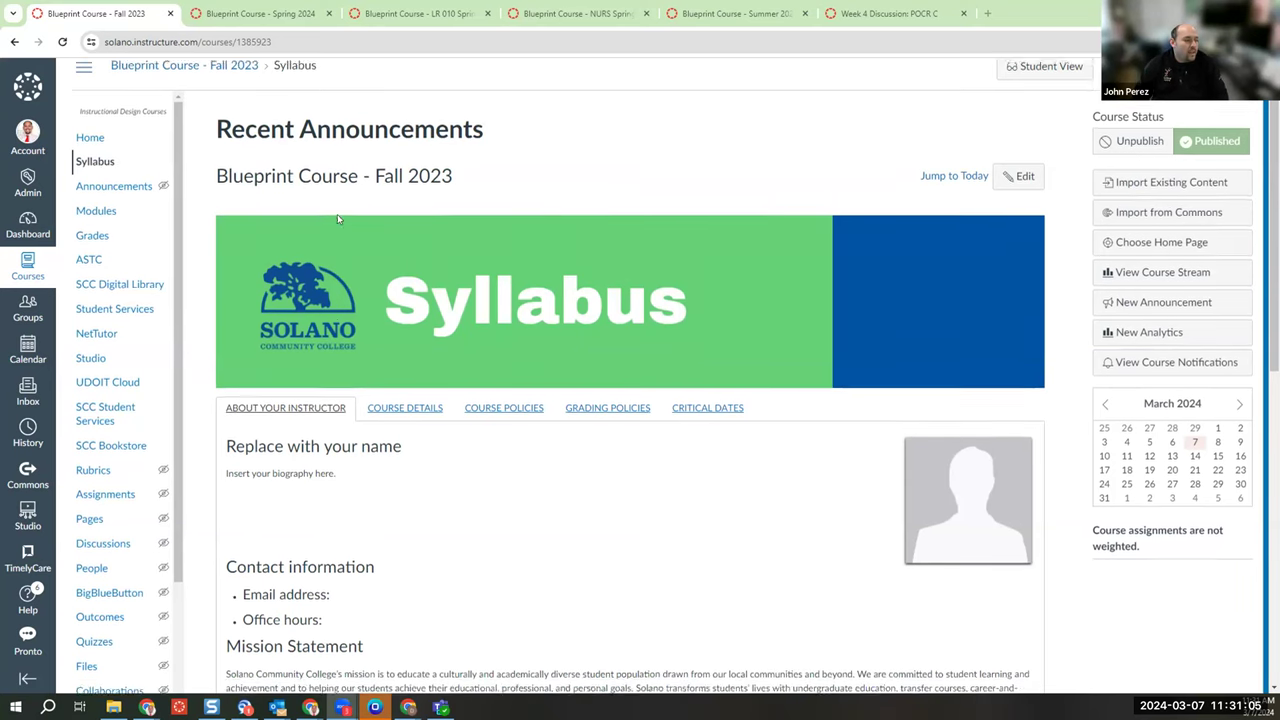
Review the About Your Instructor section of the Fall 2023 blueprint course syllabus
{"action": "scroll", "coordinate": [337, 218], "scroll_direction": "down", "scroll_amount": 3}
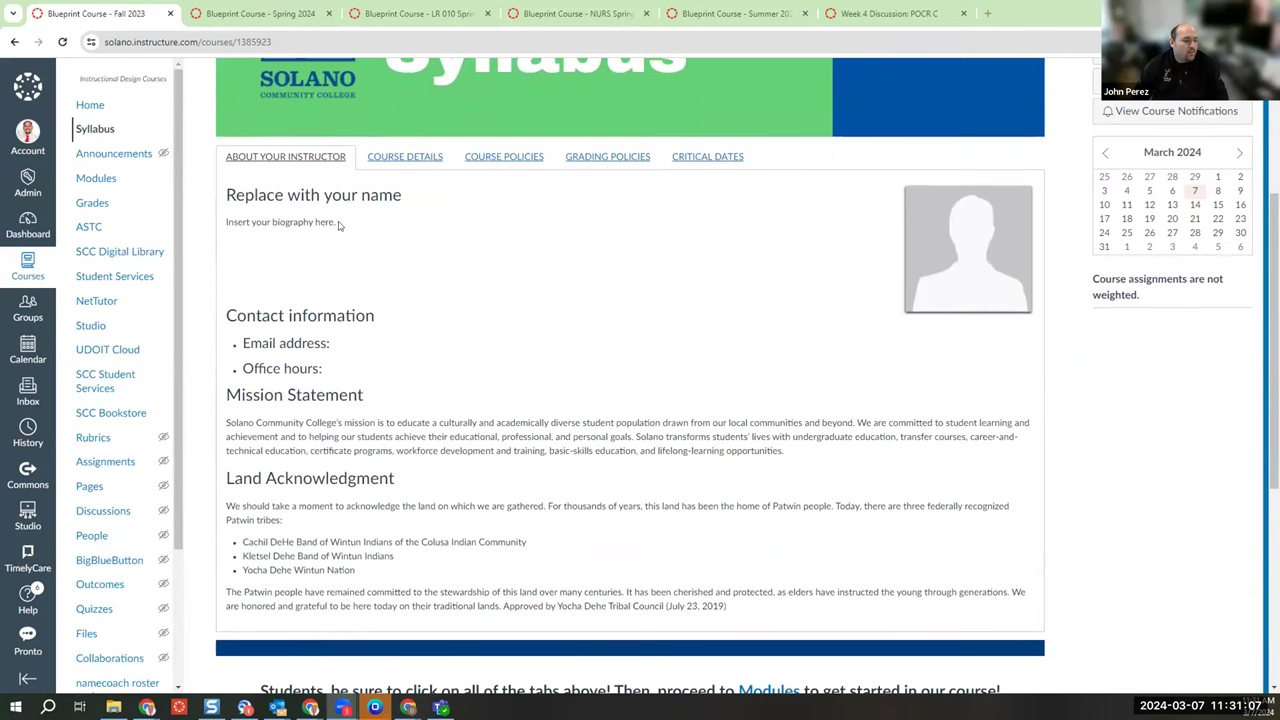
{"action": "scroll", "coordinate": [343, 226], "scroll_direction": "up", "scroll_amount": 1}
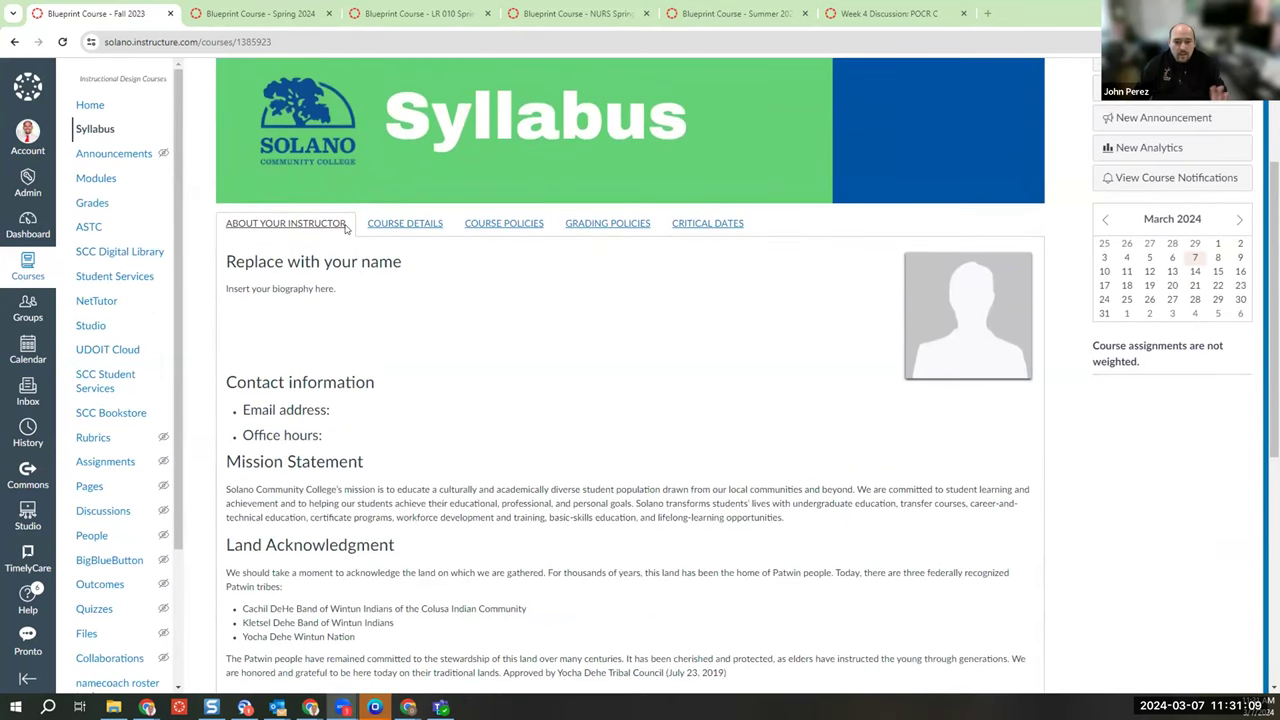
{"action": "scroll", "coordinate": [348, 223], "scroll_direction": "up", "scroll_amount": 1}
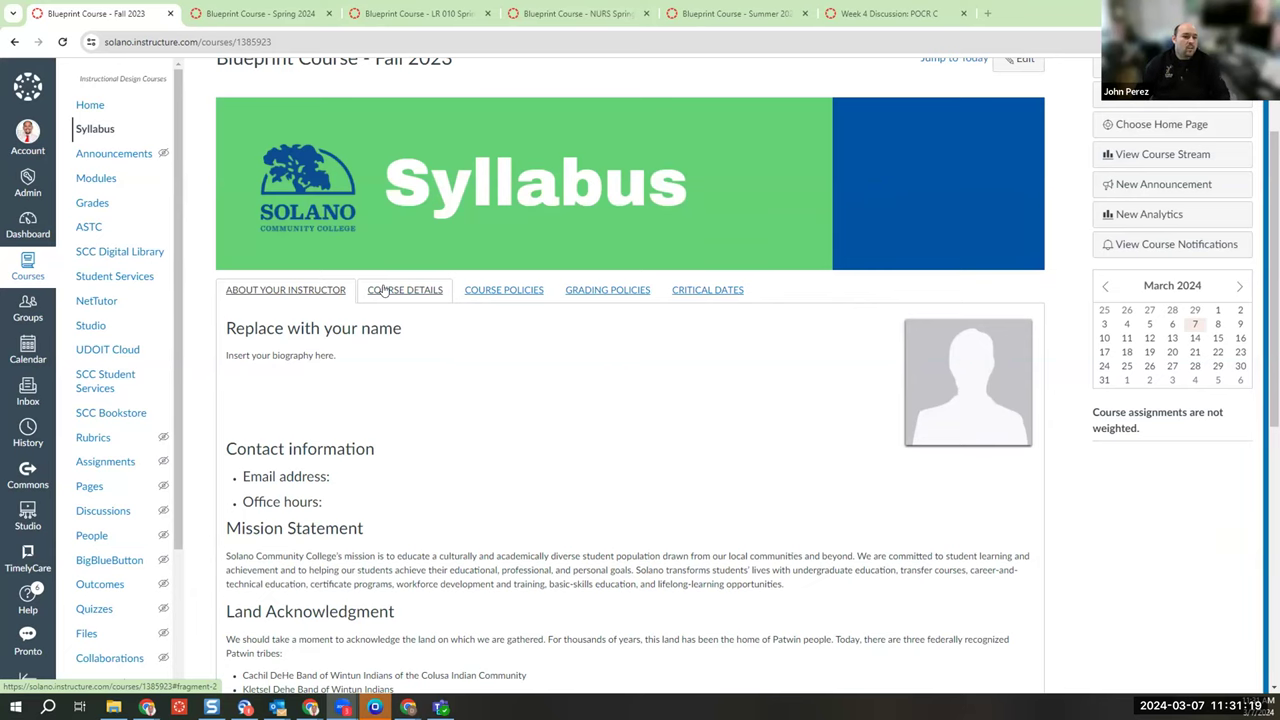
{"action": "scroll", "coordinate": [409, 323], "scroll_direction": "up", "scroll_amount": 2}
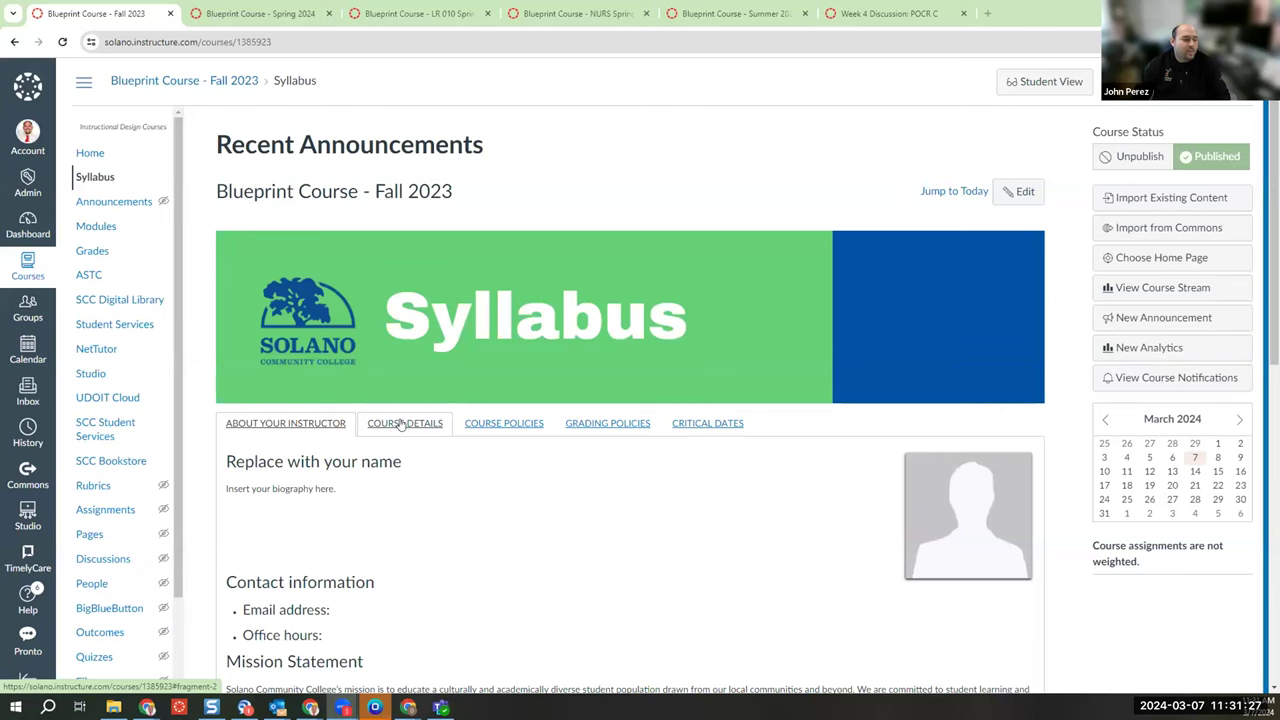
Show the syllabus's Course Details section and read through its course description, objectives, learning outcomes and materials placeholders
{"action": "left_click", "coordinate": [404, 423]}
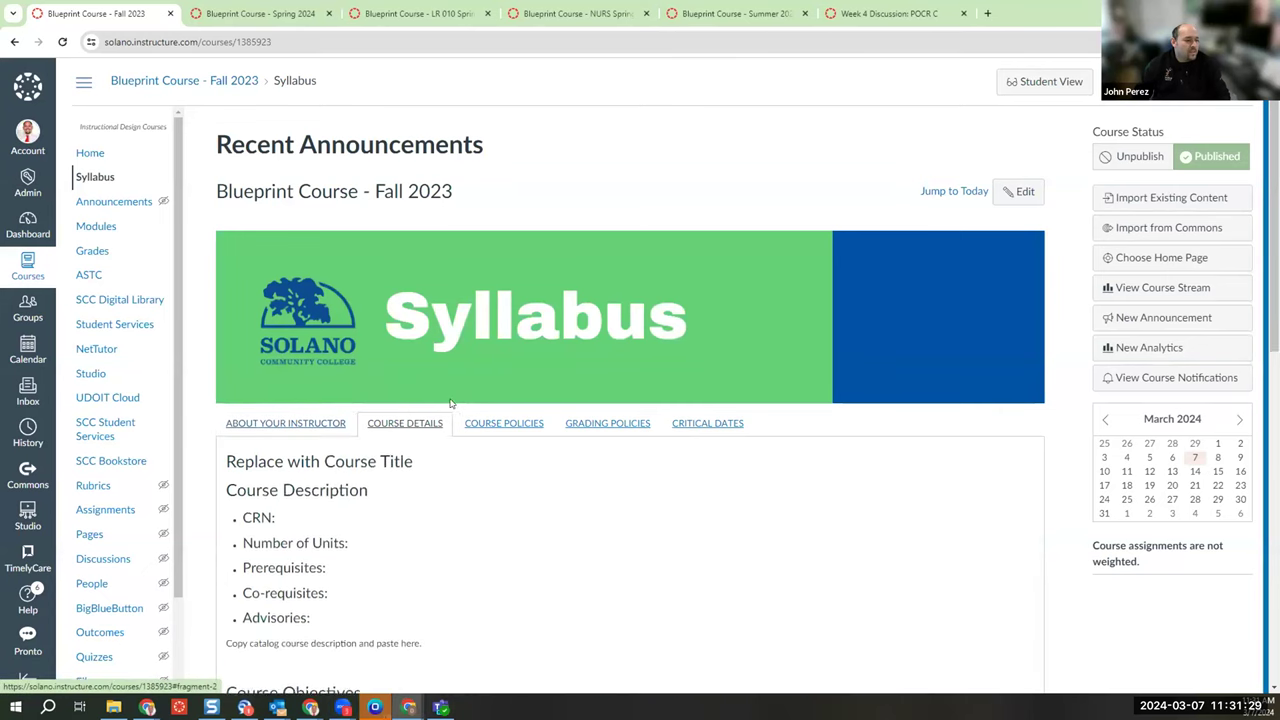
{"action": "scroll", "coordinate": [509, 289], "scroll_direction": "down", "scroll_amount": 2}
{"action": "scroll", "coordinate": [503, 331], "scroll_direction": "down", "scroll_amount": 2}
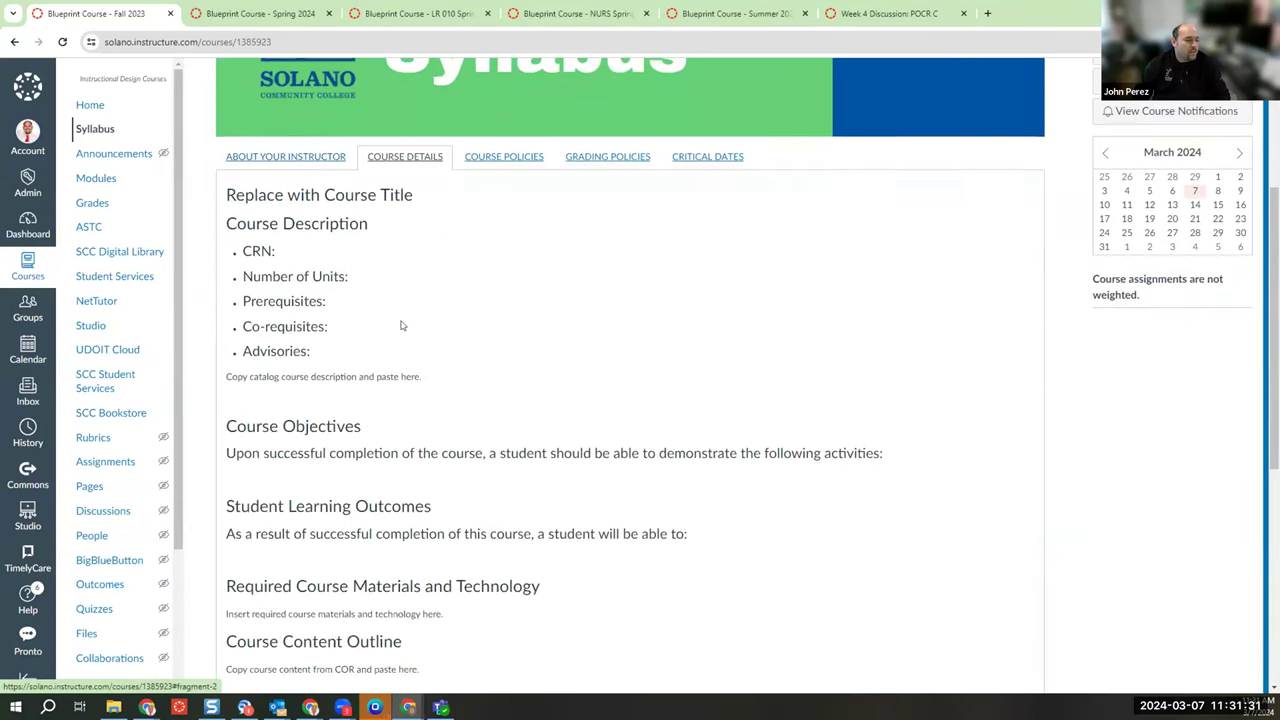
{"action": "scroll", "coordinate": [425, 290], "scroll_direction": "down", "scroll_amount": 1}
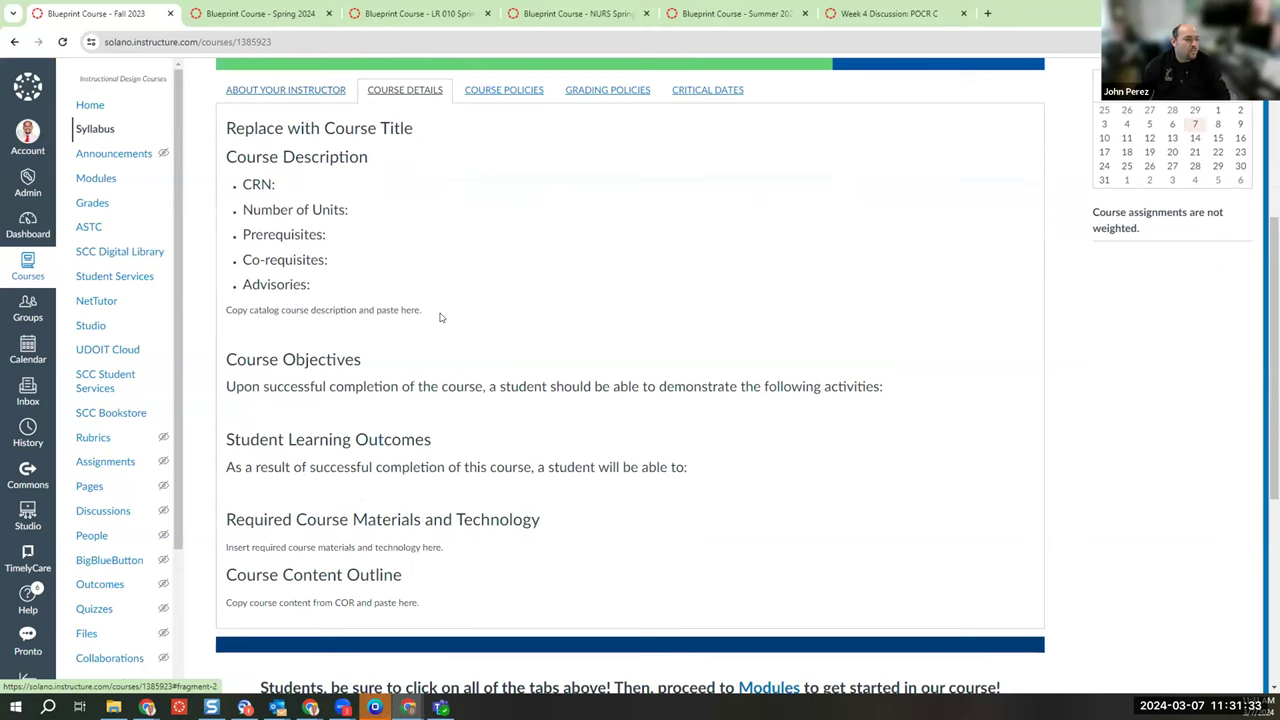
{"action": "scroll", "coordinate": [440, 318], "scroll_direction": "up", "scroll_amount": 1}
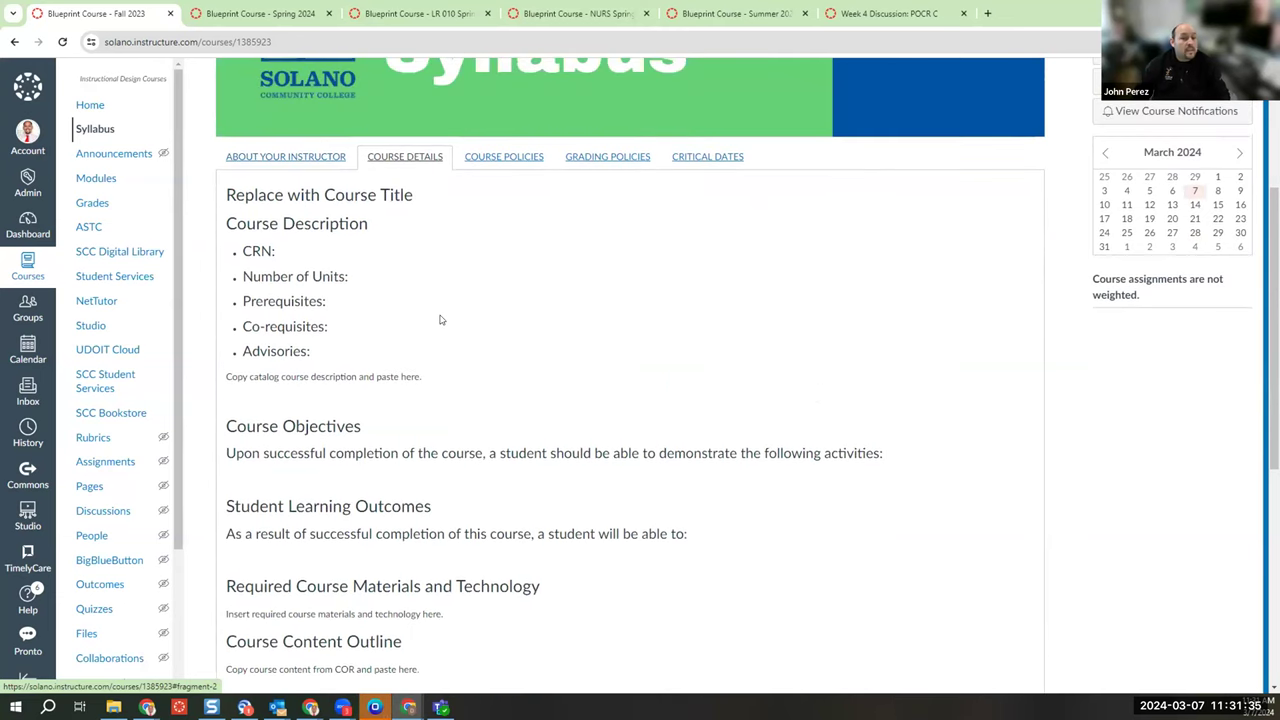
{"action": "scroll", "coordinate": [308, 328], "scroll_direction": "up", "scroll_amount": 1}
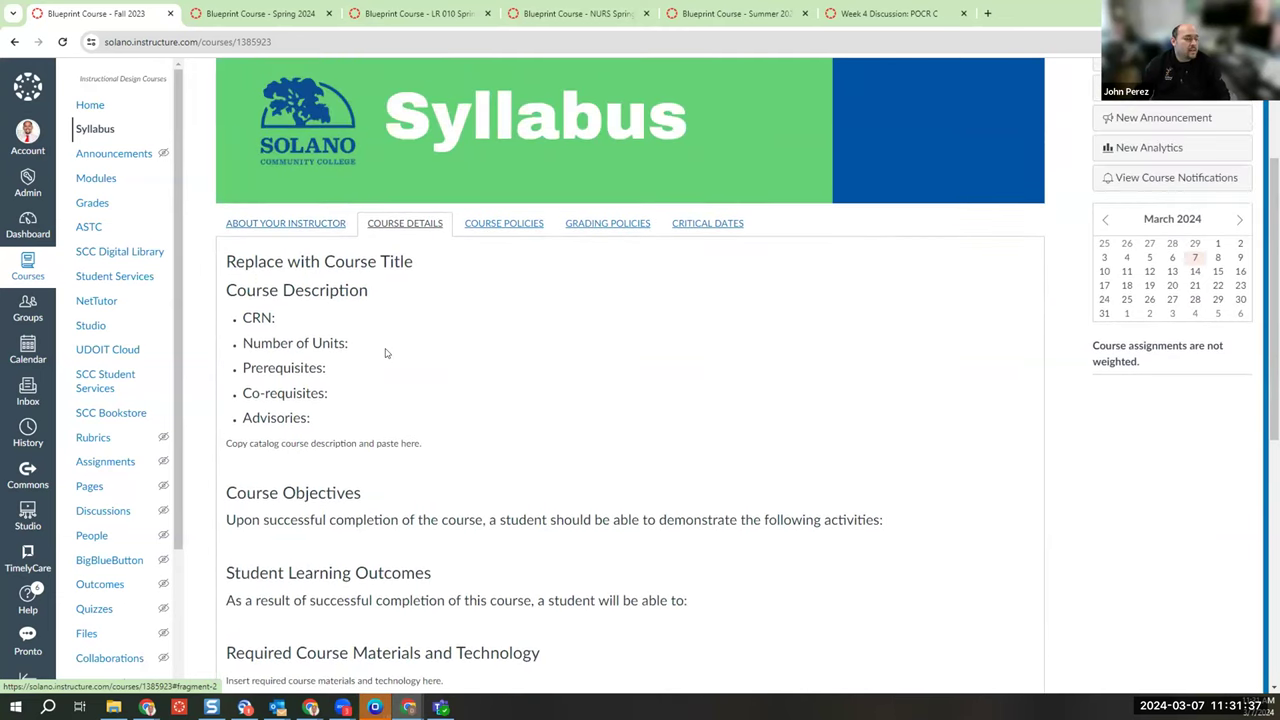
Go through the syllabus's Course Policies and Grading Policies sections, including the grading scale, grading weights and other policies
{"action": "left_click", "coordinate": [503, 225]}
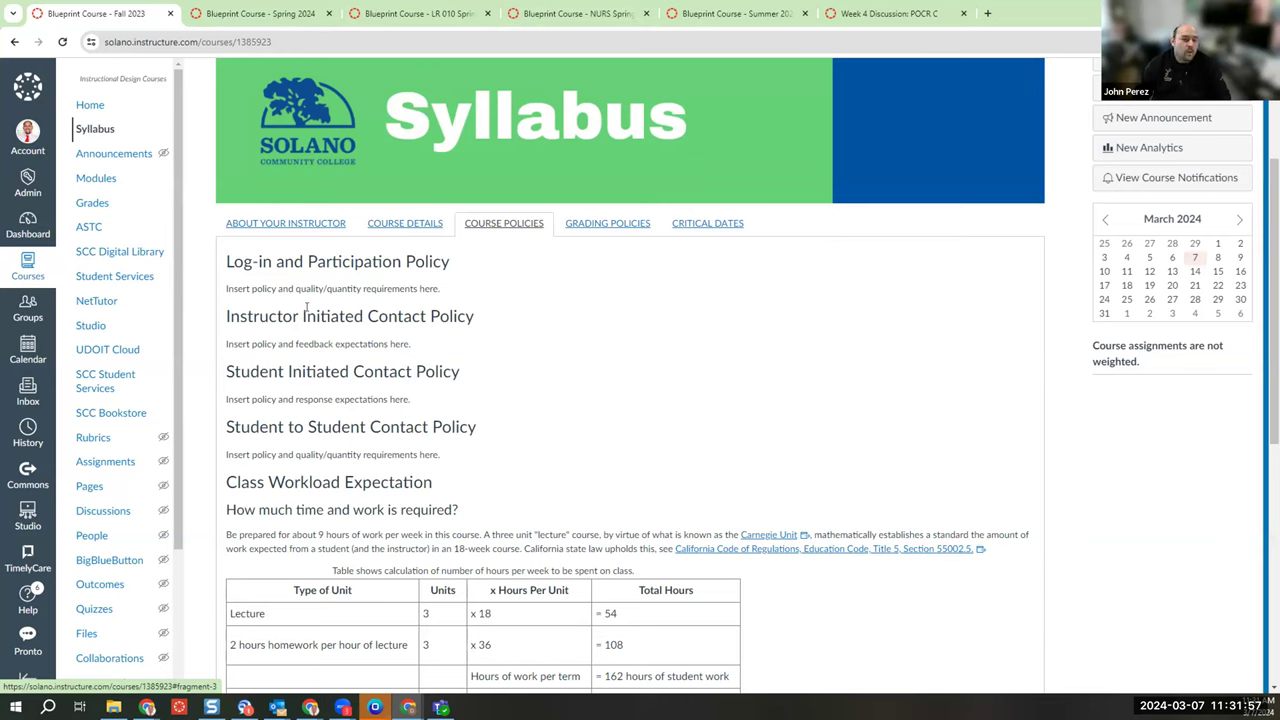
{"action": "left_click", "coordinate": [622, 224]}
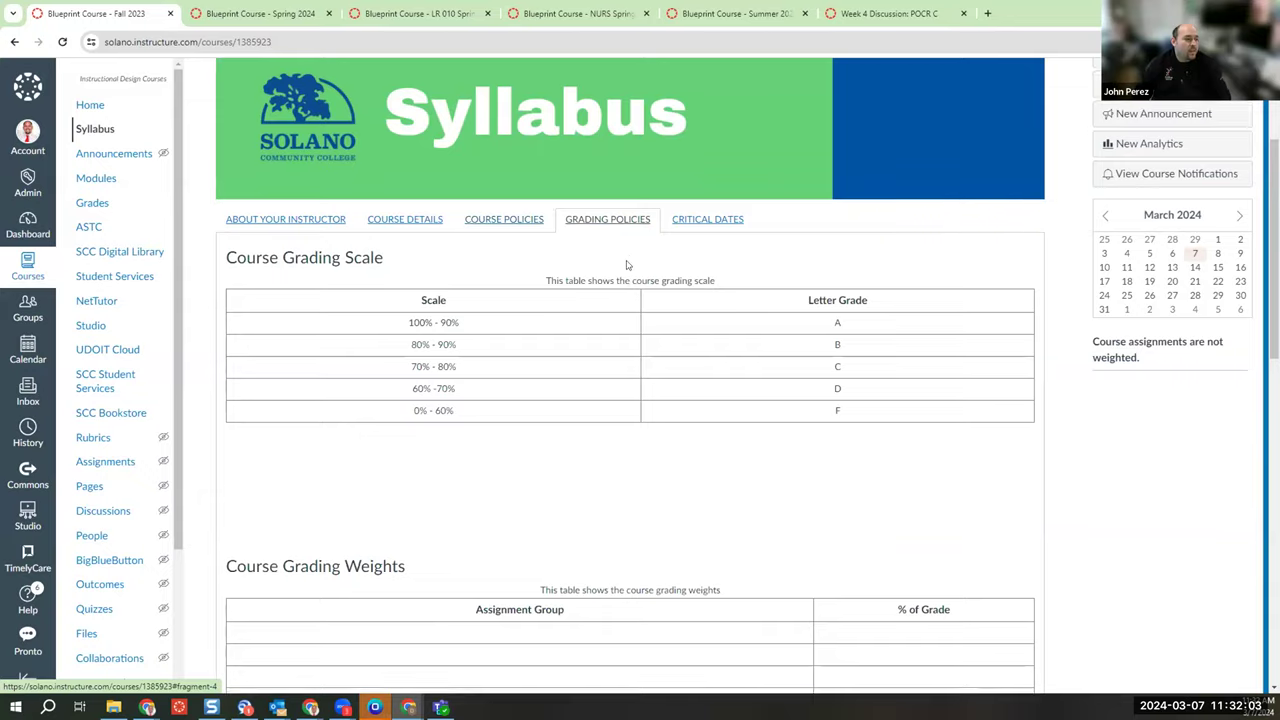
{"action": "scroll", "coordinate": [631, 265], "scroll_direction": "down", "scroll_amount": 1}
{"action": "scroll", "coordinate": [631, 265], "scroll_direction": "down", "scroll_amount": 3}
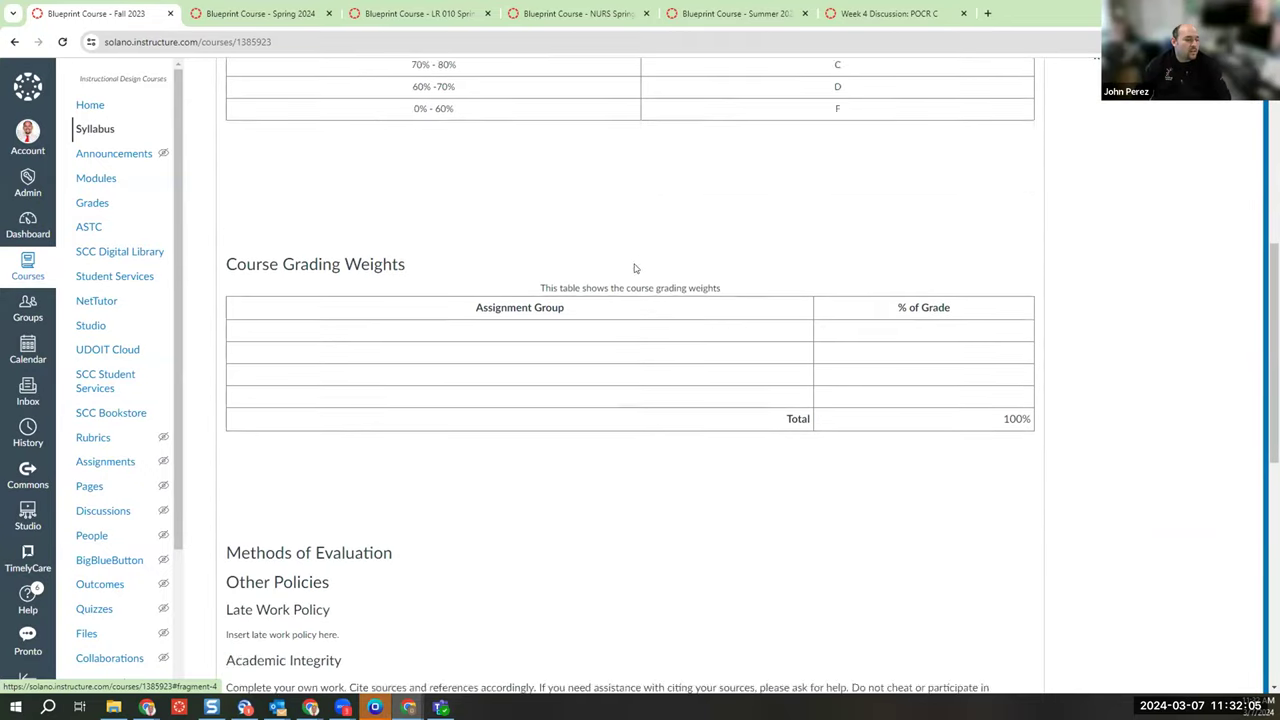
{"action": "scroll", "coordinate": [636, 271], "scroll_direction": "down", "scroll_amount": 1}
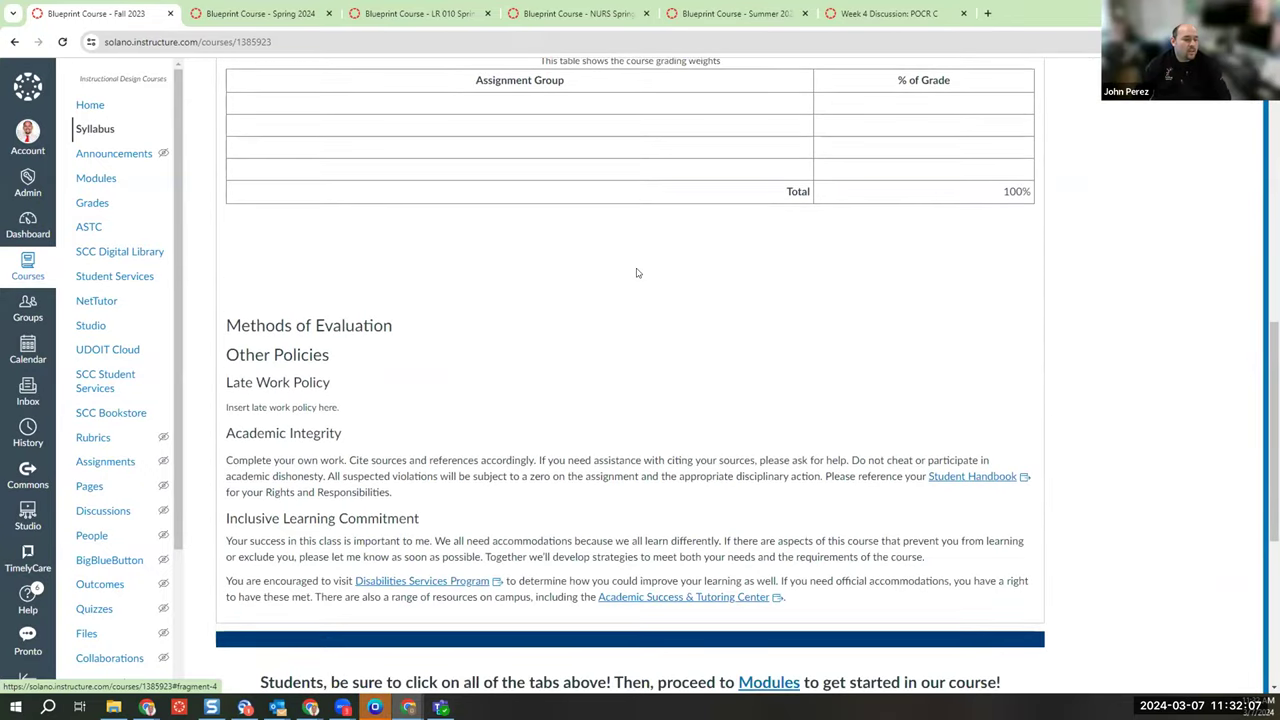
{"action": "scroll", "coordinate": [651, 283], "scroll_direction": "up", "scroll_amount": 4}
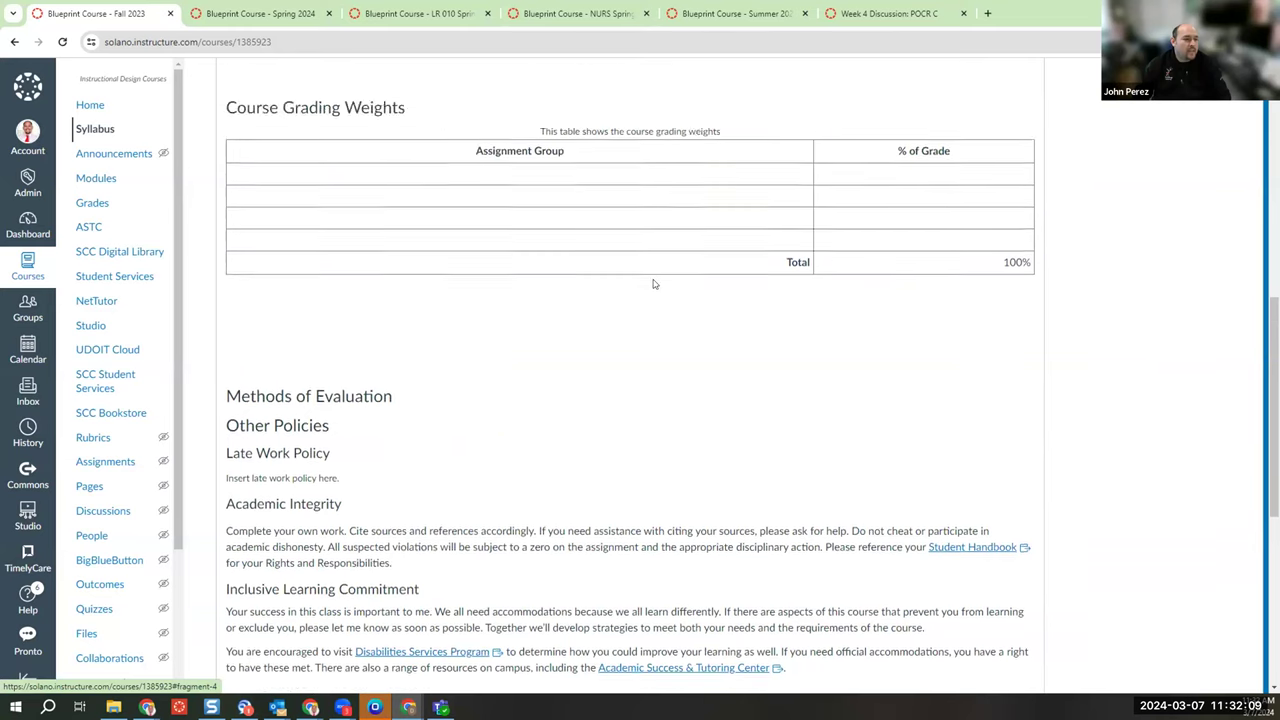
Show the syllabus's Critical Dates section and examine its semester deadlines and the note about the Class Finder
{"action": "left_click", "coordinate": [710, 222]}
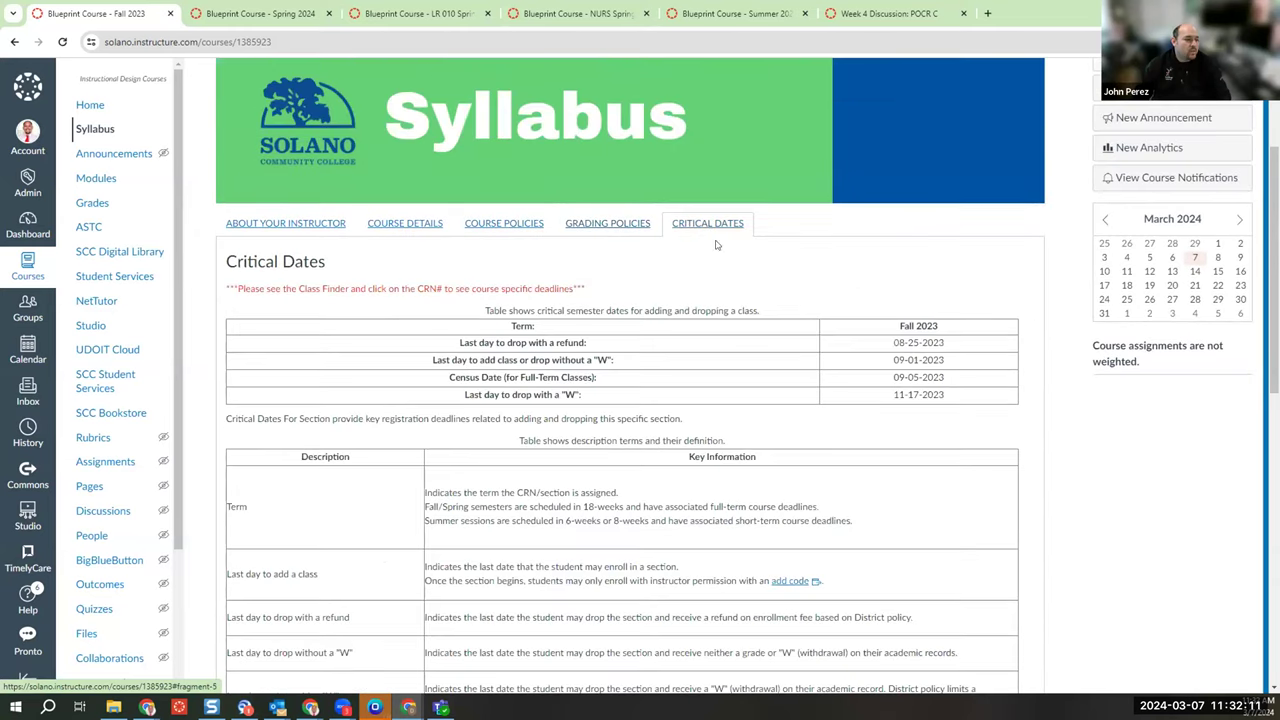
{"action": "scroll", "coordinate": [730, 280], "scroll_direction": "down", "scroll_amount": 1}
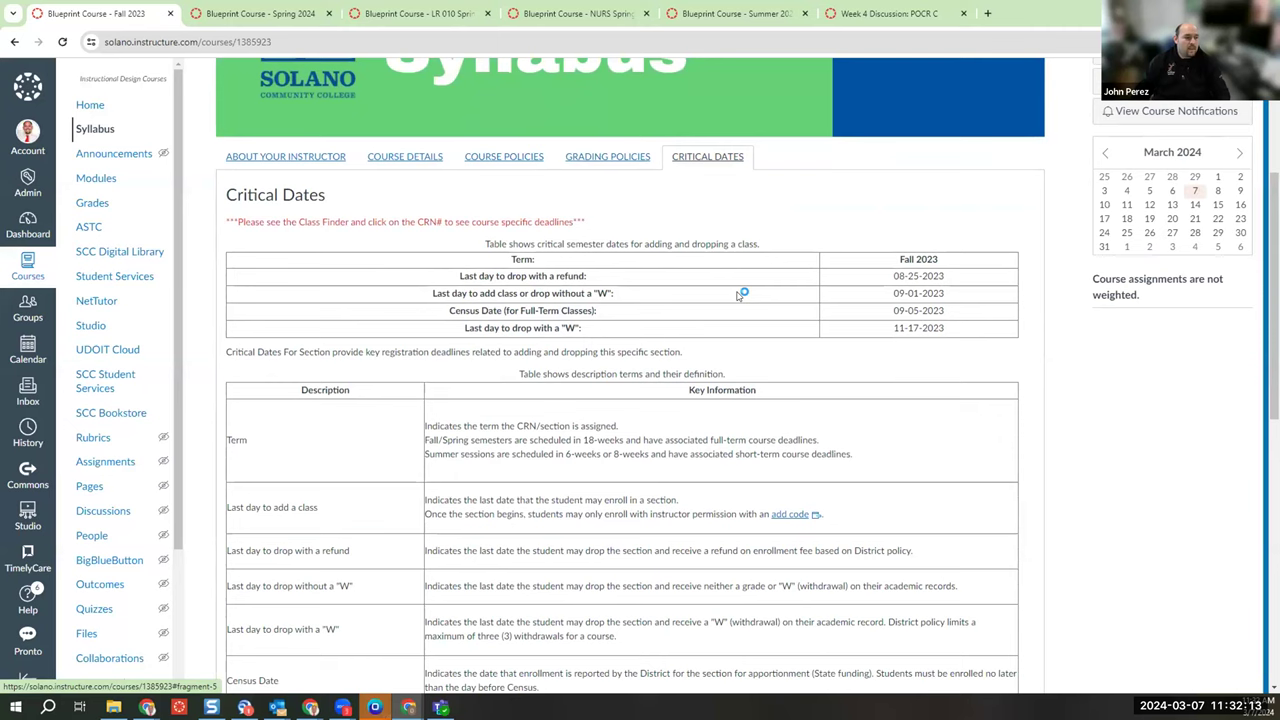
{"action": "left_click_drag", "start_coordinate": [268, 222], "coordinate": [555, 224]}
{"action": "left_click", "coordinate": [642, 229]}
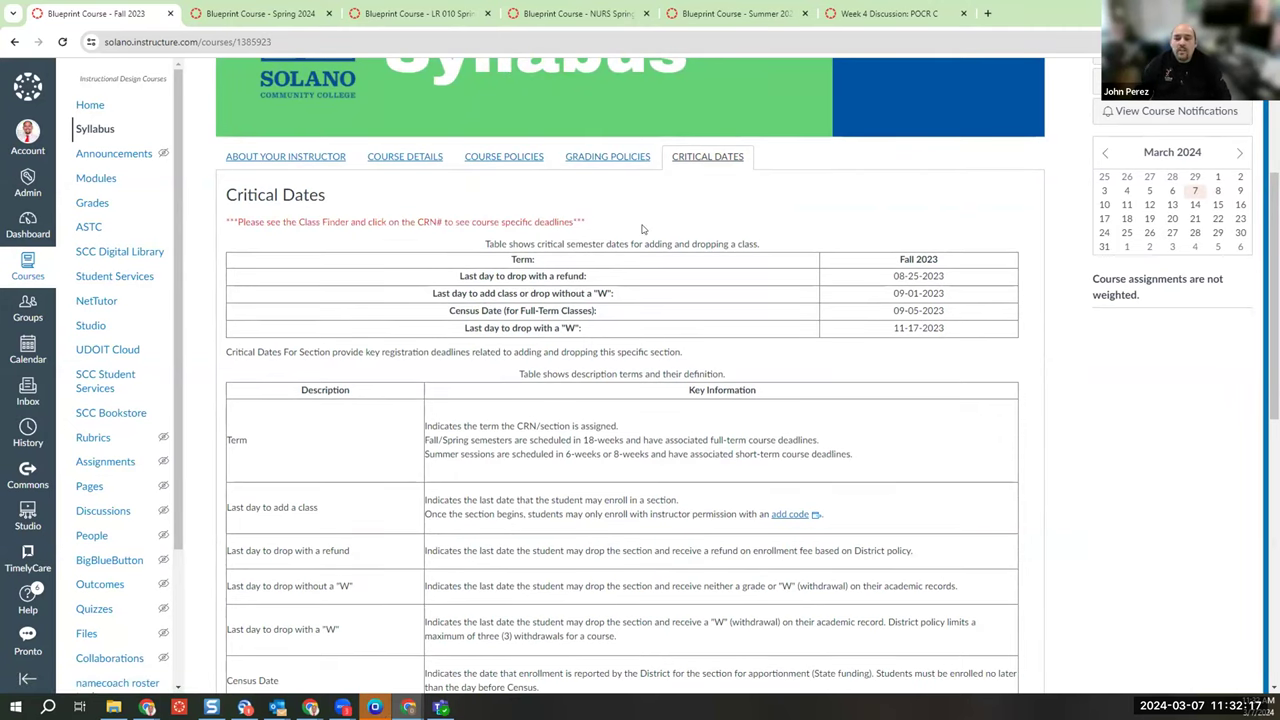
{"action": "scroll", "coordinate": [670, 265], "scroll_direction": "up", "scroll_amount": 2}
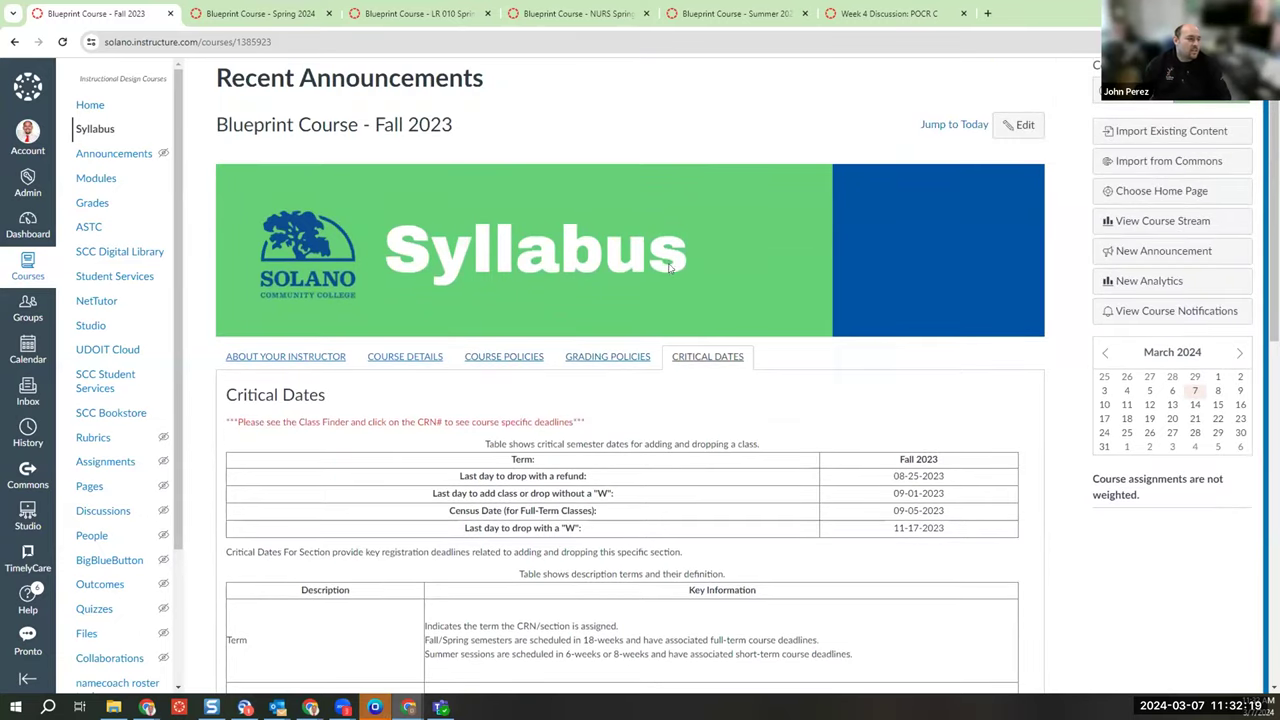
Open the Canvas Overview - FA23 page from the Helpful Resources module and look over its Getting Started section
{"action": "left_click", "coordinate": [87, 182]}
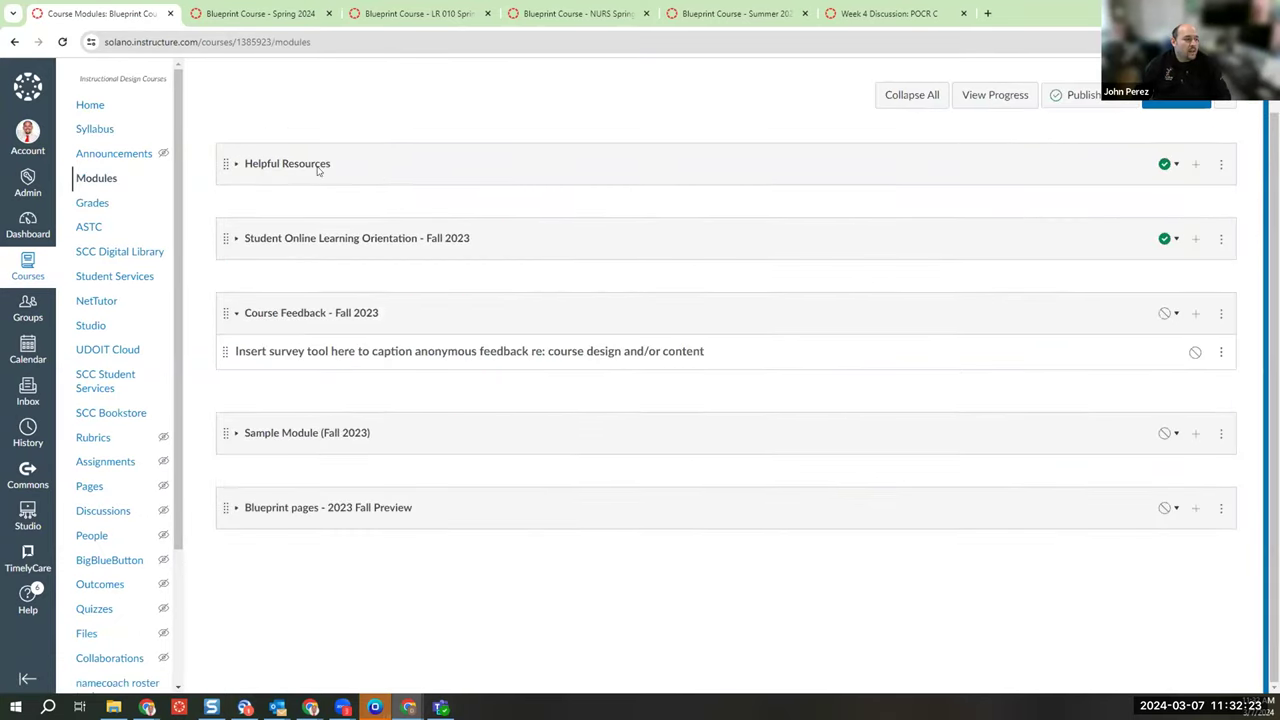
{"action": "left_click", "coordinate": [231, 164]}
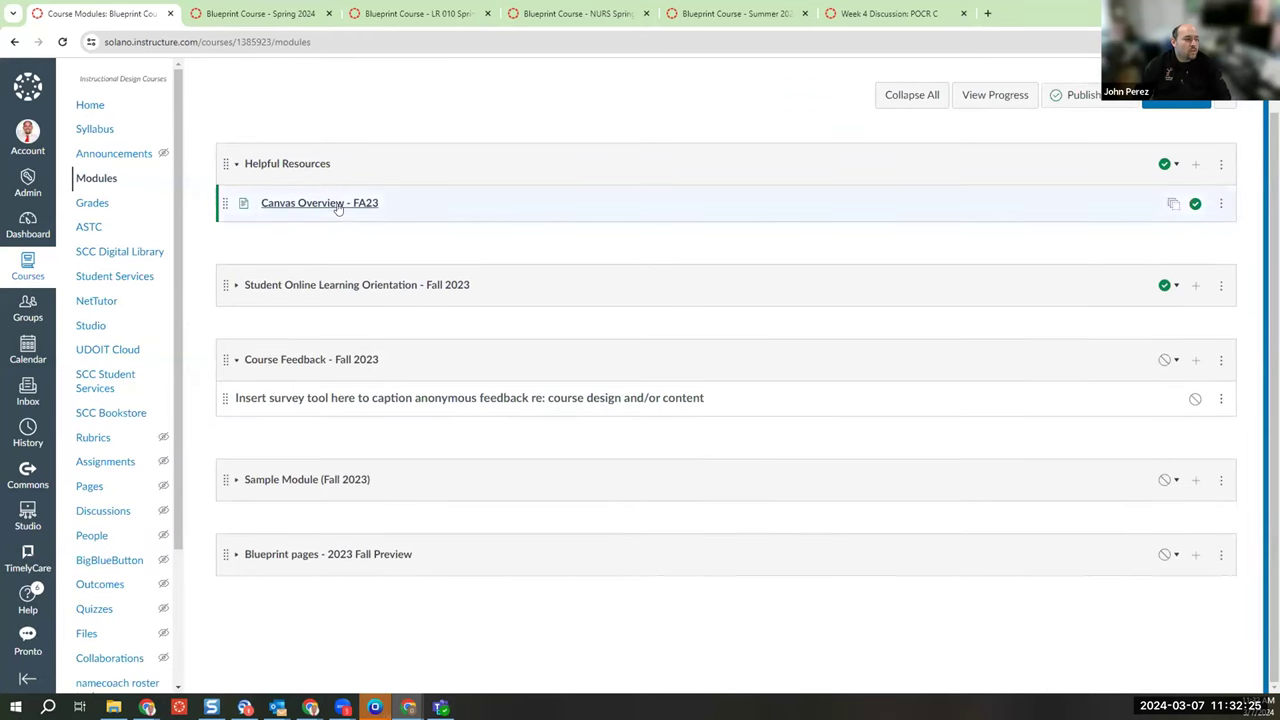
{"action": "left_click", "coordinate": [338, 204]}
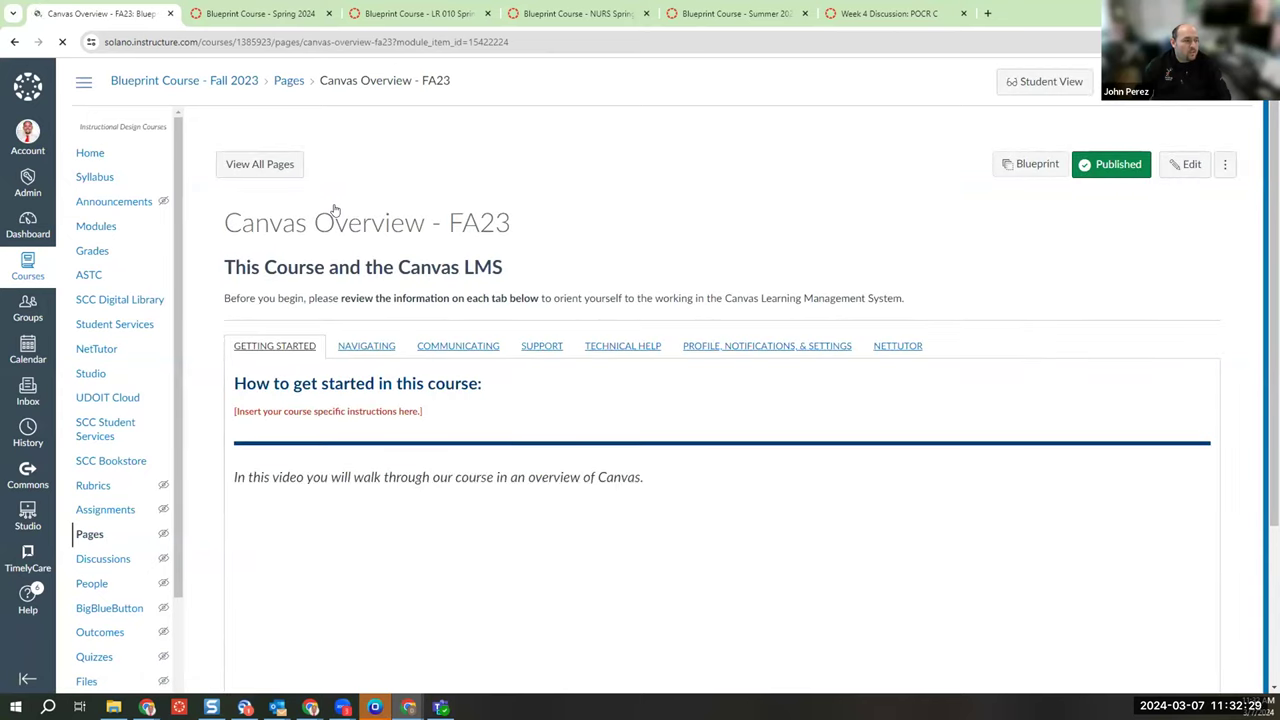
{"action": "scroll", "coordinate": [394, 334], "scroll_direction": "down", "scroll_amount": 2}
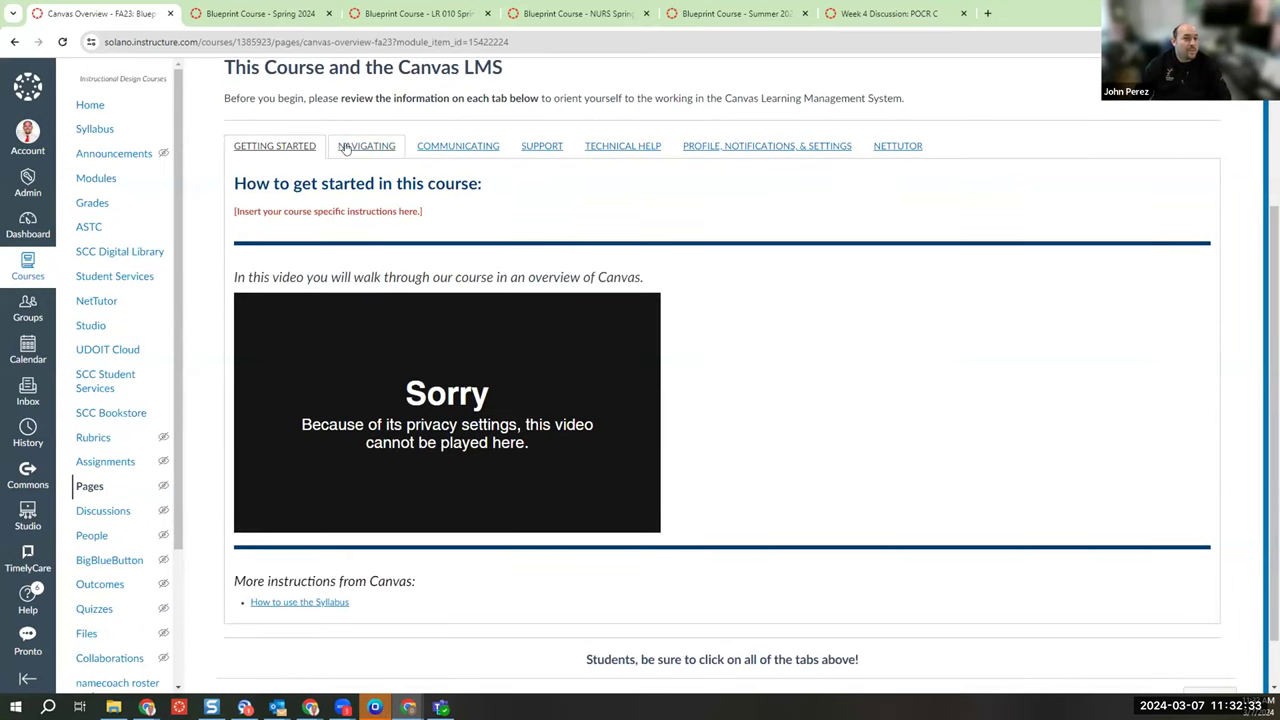
{"action": "scroll", "coordinate": [450, 208], "scroll_direction": "up", "scroll_amount": 2}
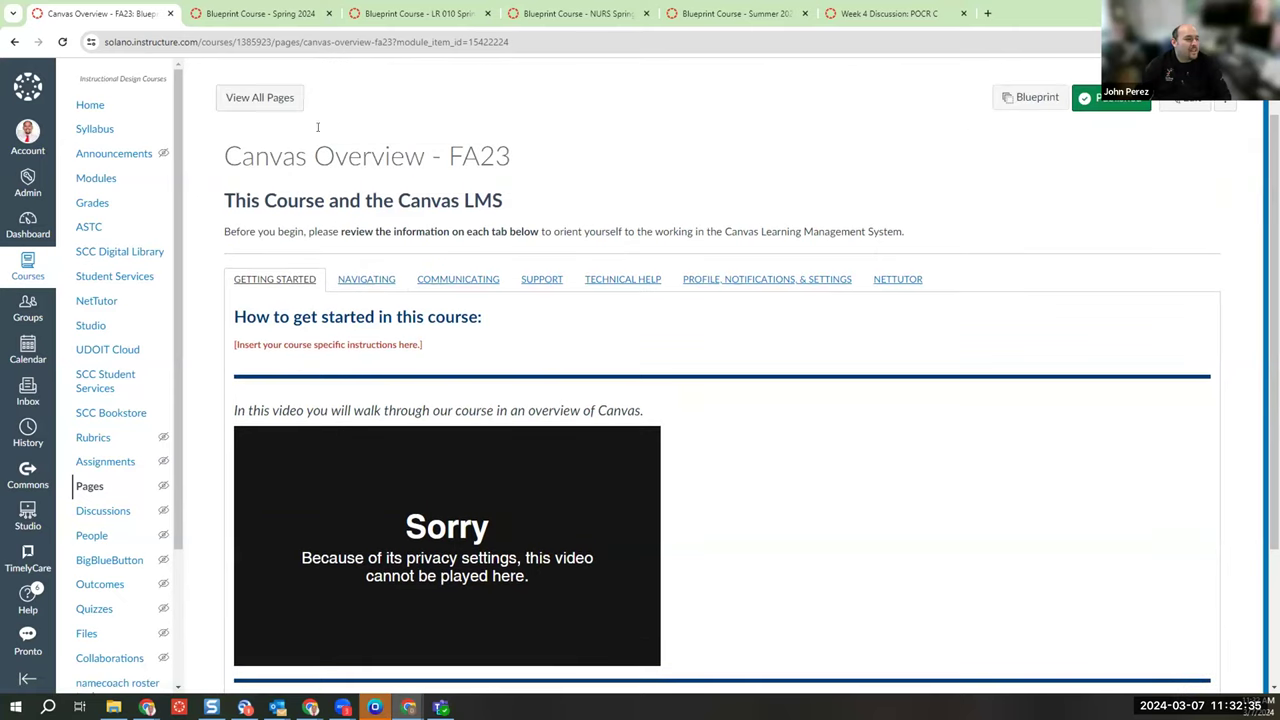
Return to the course modules, expand Student Online Learning Orientation - Fall 2023, and examine the contents of its sections
{"action": "left_click", "coordinate": [14, 42]}
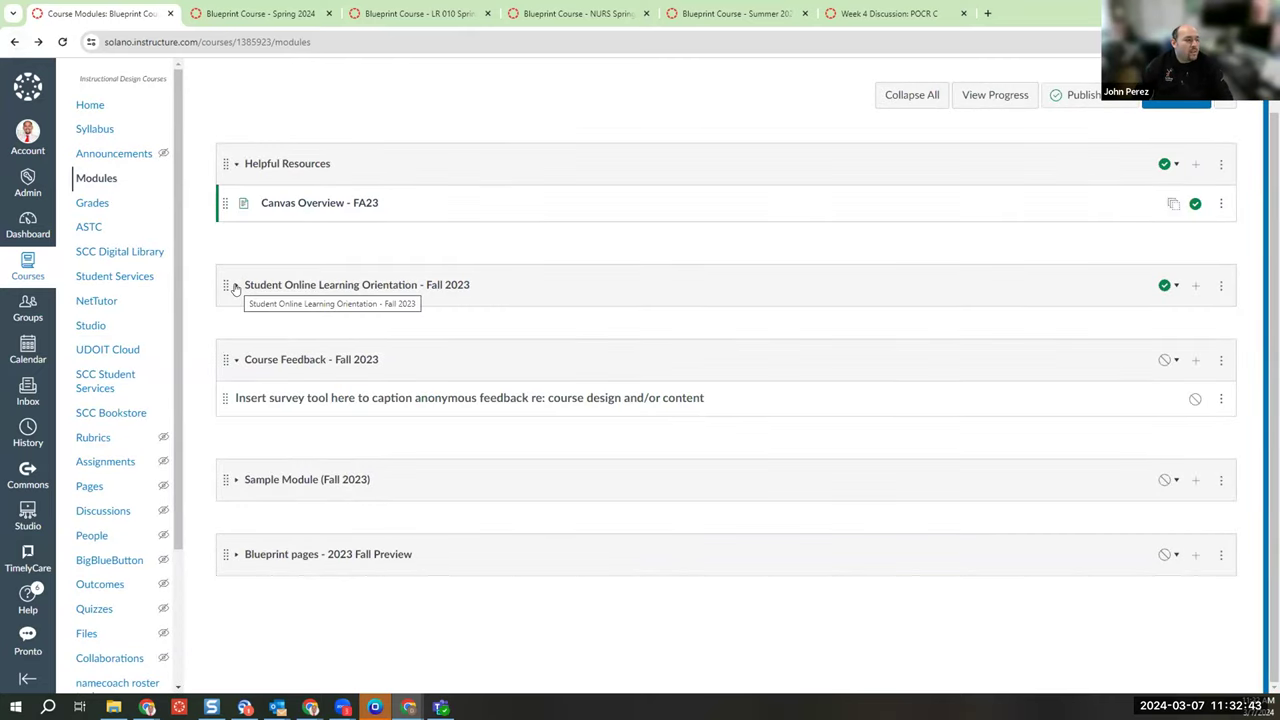
{"action": "left_click", "coordinate": [235, 287]}
{"action": "scroll", "coordinate": [444, 272], "scroll_direction": "down", "scroll_amount": 2}
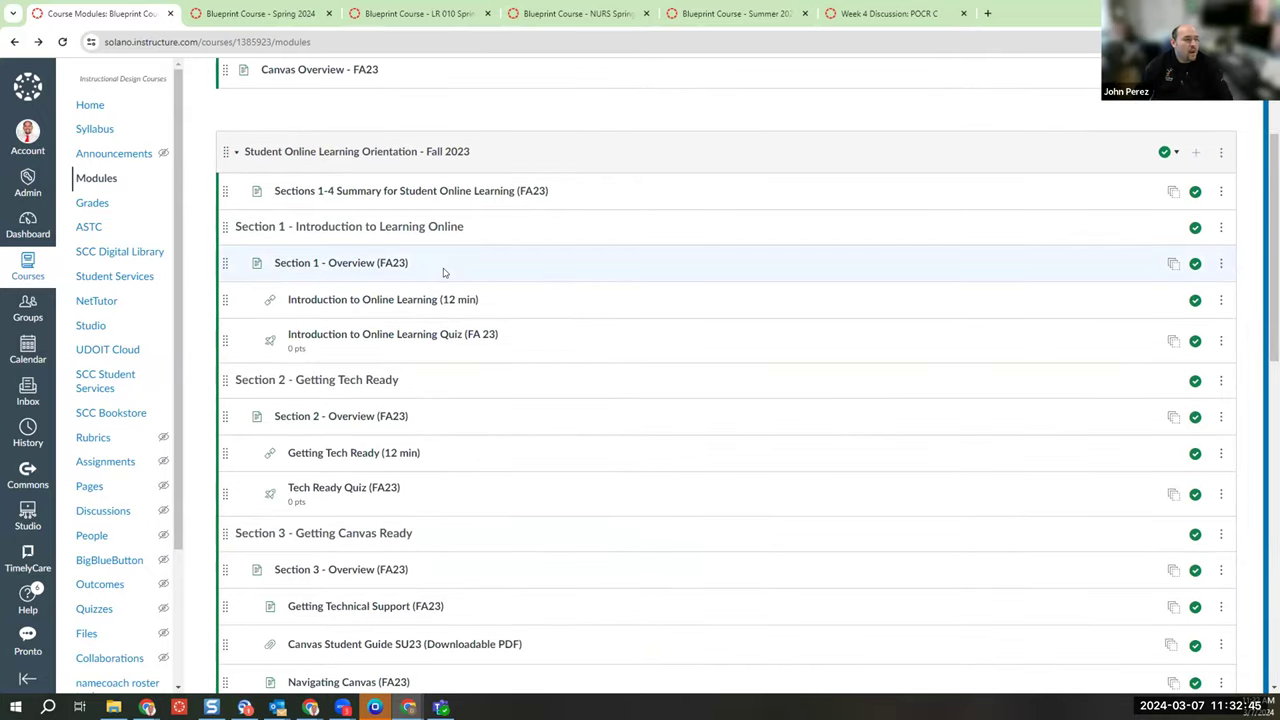
{"action": "scroll", "coordinate": [444, 272], "scroll_direction": "down", "scroll_amount": 2}
{"action": "scroll", "coordinate": [451, 271], "scroll_direction": "up", "scroll_amount": 1}
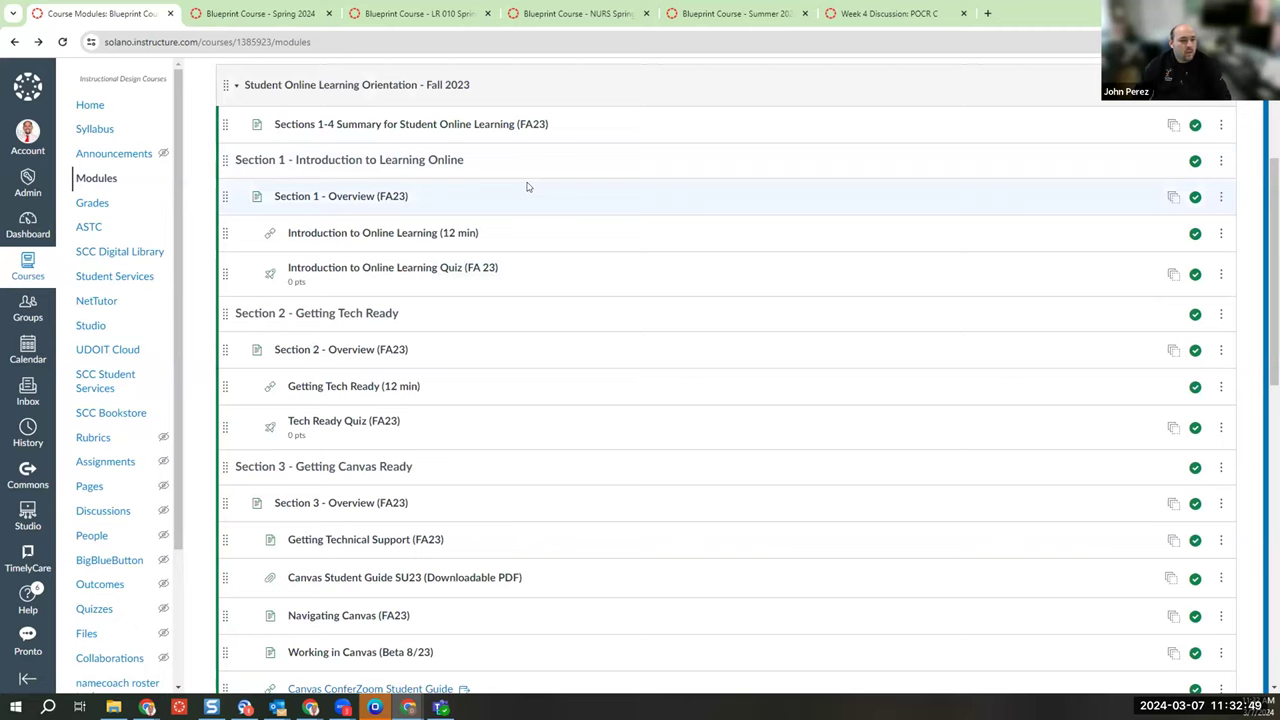
{"action": "scroll", "coordinate": [540, 191], "scroll_direction": "down", "scroll_amount": 4}
{"action": "scroll", "coordinate": [573, 208], "scroll_direction": "down", "scroll_amount": 3}
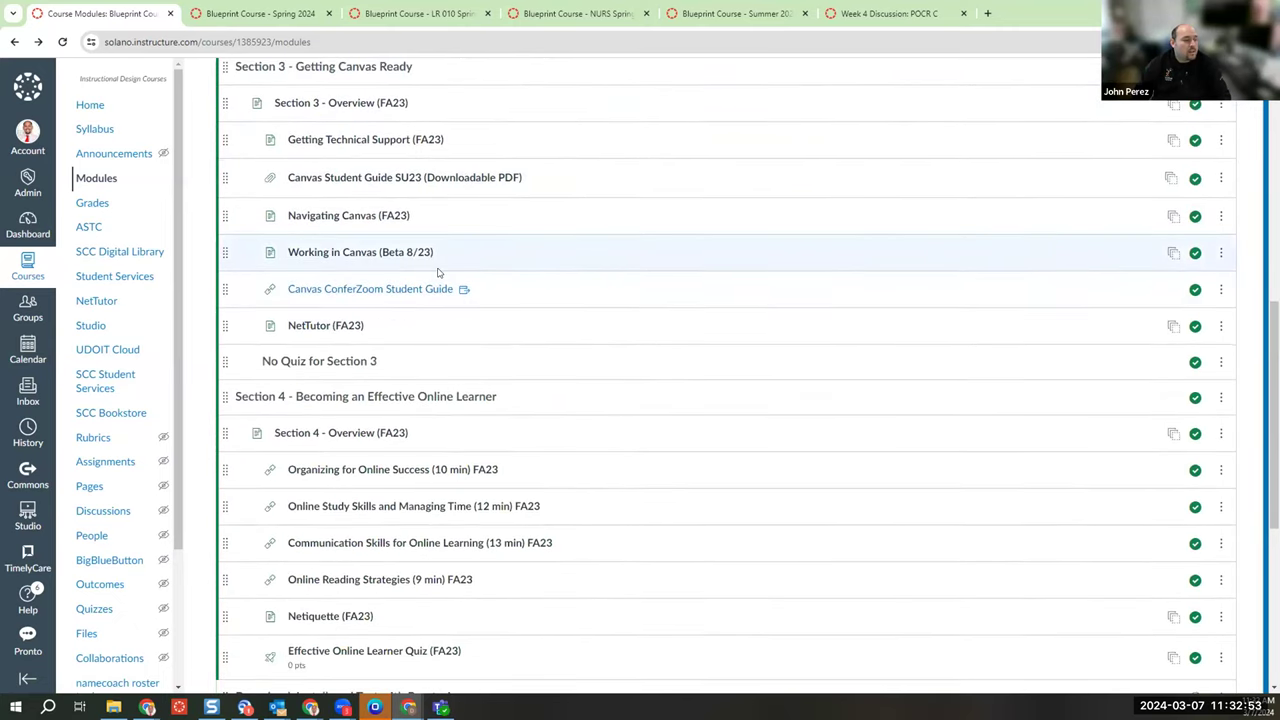
{"action": "scroll", "coordinate": [437, 272], "scroll_direction": "down", "scroll_amount": 2}
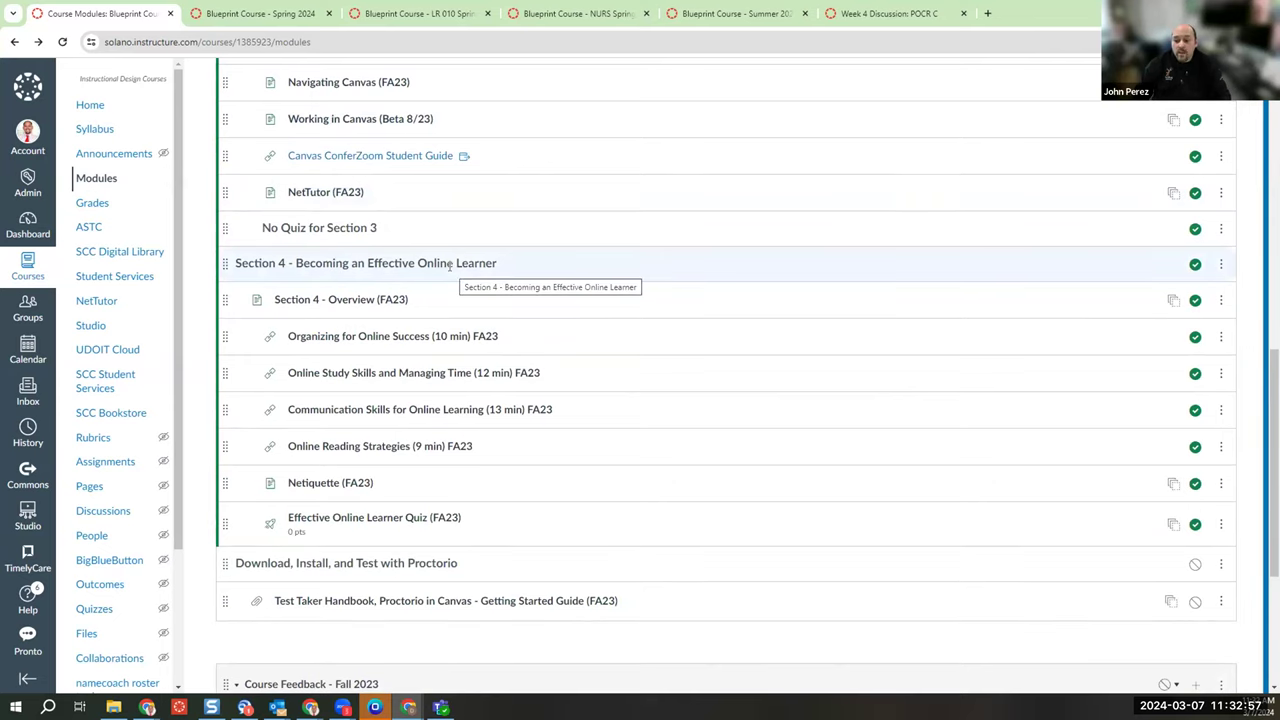
{"action": "scroll", "coordinate": [473, 288], "scroll_direction": "down", "scroll_amount": 1}
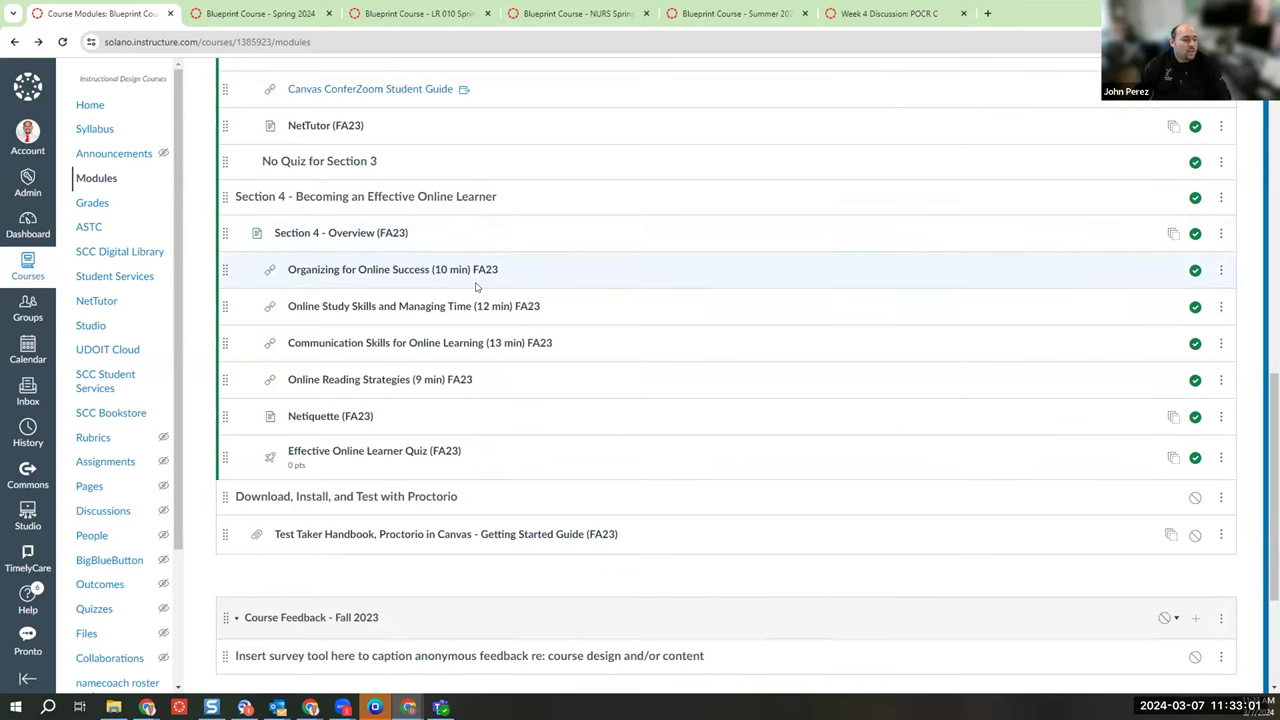
{"action": "scroll", "coordinate": [476, 287], "scroll_direction": "up", "scroll_amount": 1}
{"action": "scroll", "coordinate": [476, 287], "scroll_direction": "down", "scroll_amount": 4}
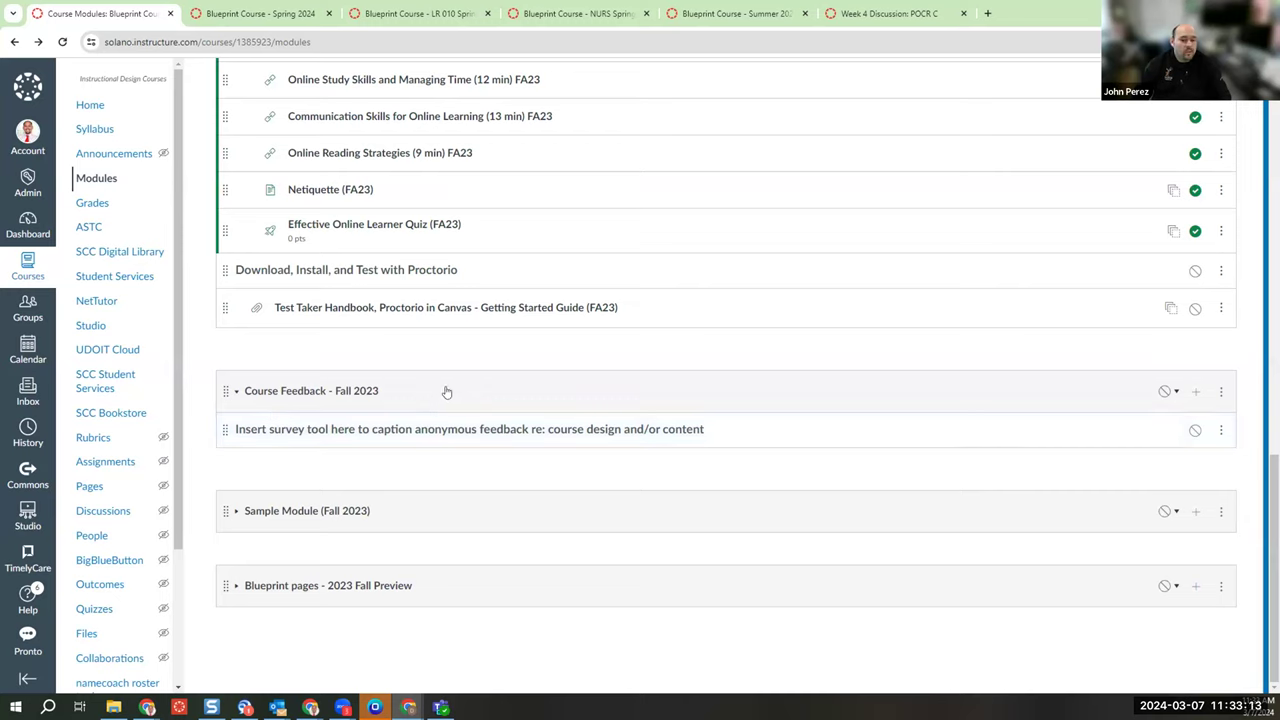
Expand the Sample Module (Fall 2023) and review its sample pages, assignment, discussion and rubric alongside the Course Feedback module
{"action": "left_click", "coordinate": [240, 512]}
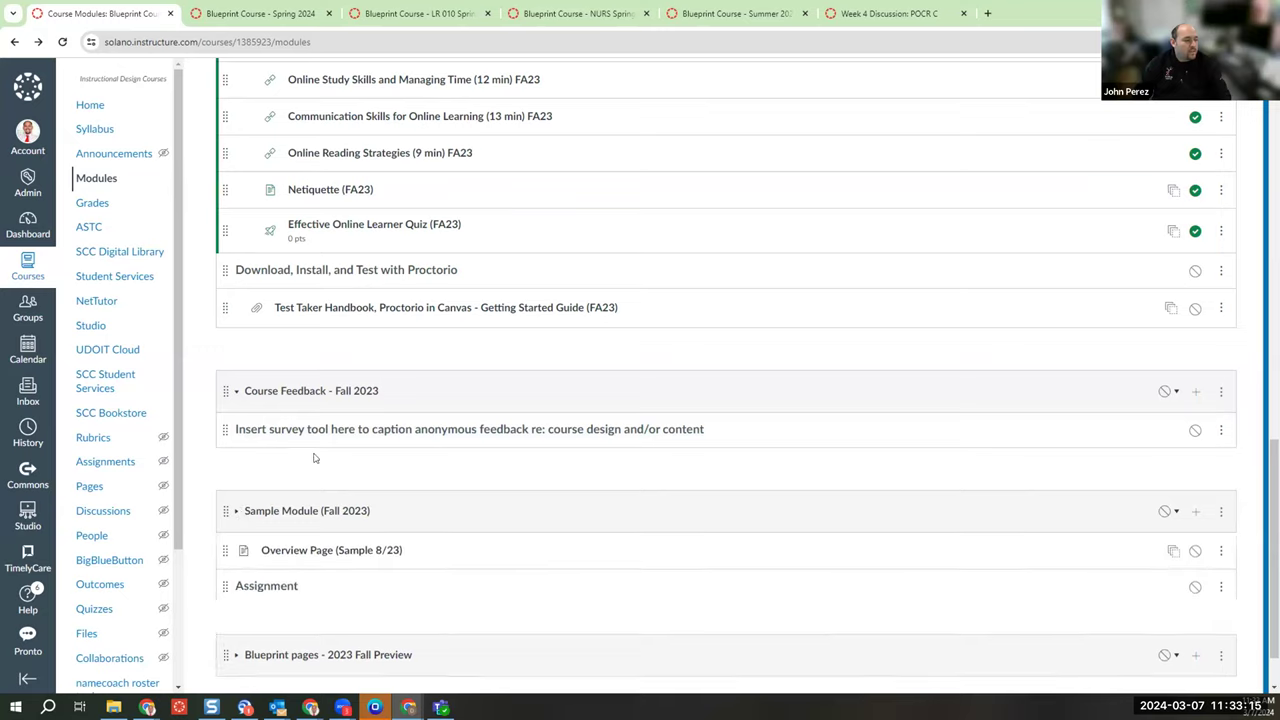
{"action": "scroll", "coordinate": [330, 450], "scroll_direction": "down", "scroll_amount": 3}
{"action": "scroll", "coordinate": [336, 445], "scroll_direction": "down", "scroll_amount": 1}
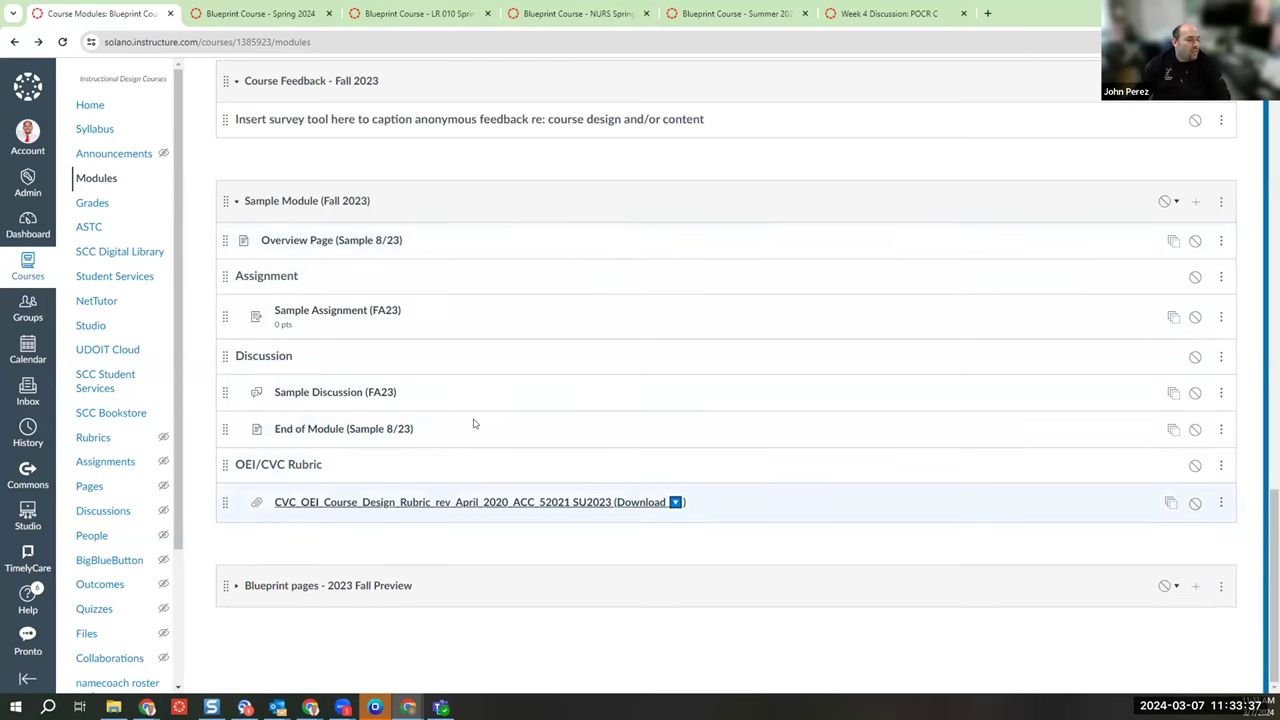
{"action": "scroll", "coordinate": [454, 342], "scroll_direction": "up", "scroll_amount": 1}
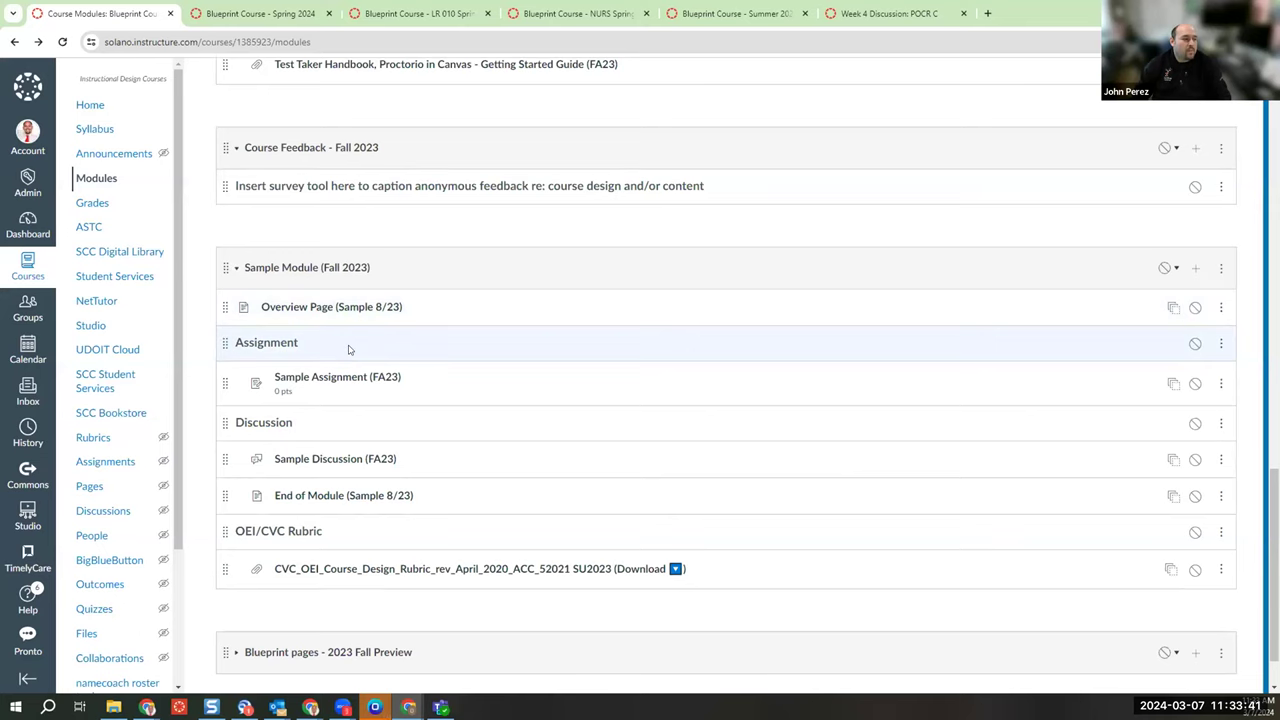
{"action": "scroll", "coordinate": [349, 349], "scroll_direction": "up", "scroll_amount": 1}
{"action": "scroll", "coordinate": [349, 349], "scroll_direction": "up", "scroll_amount": 2}
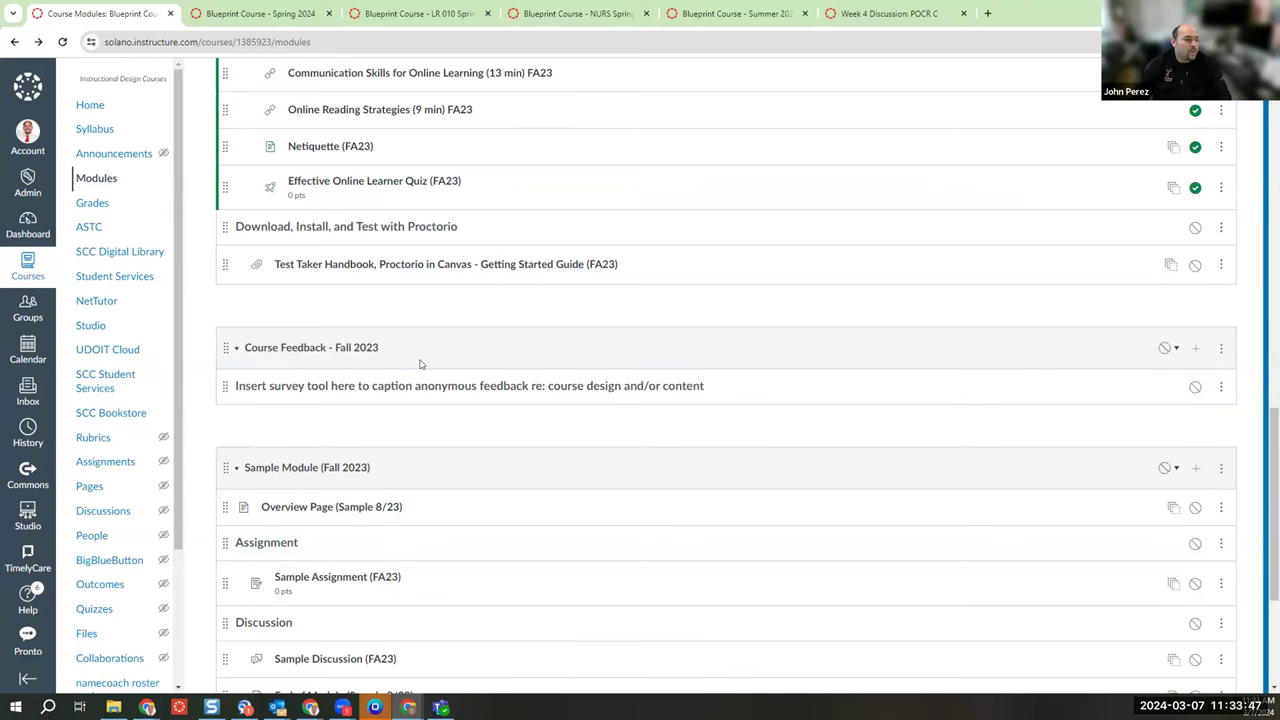
{"action": "scroll", "coordinate": [420, 363], "scroll_direction": "up", "scroll_amount": 1}
{"action": "scroll", "coordinate": [421, 364], "scroll_direction": "up", "scroll_amount": 2}
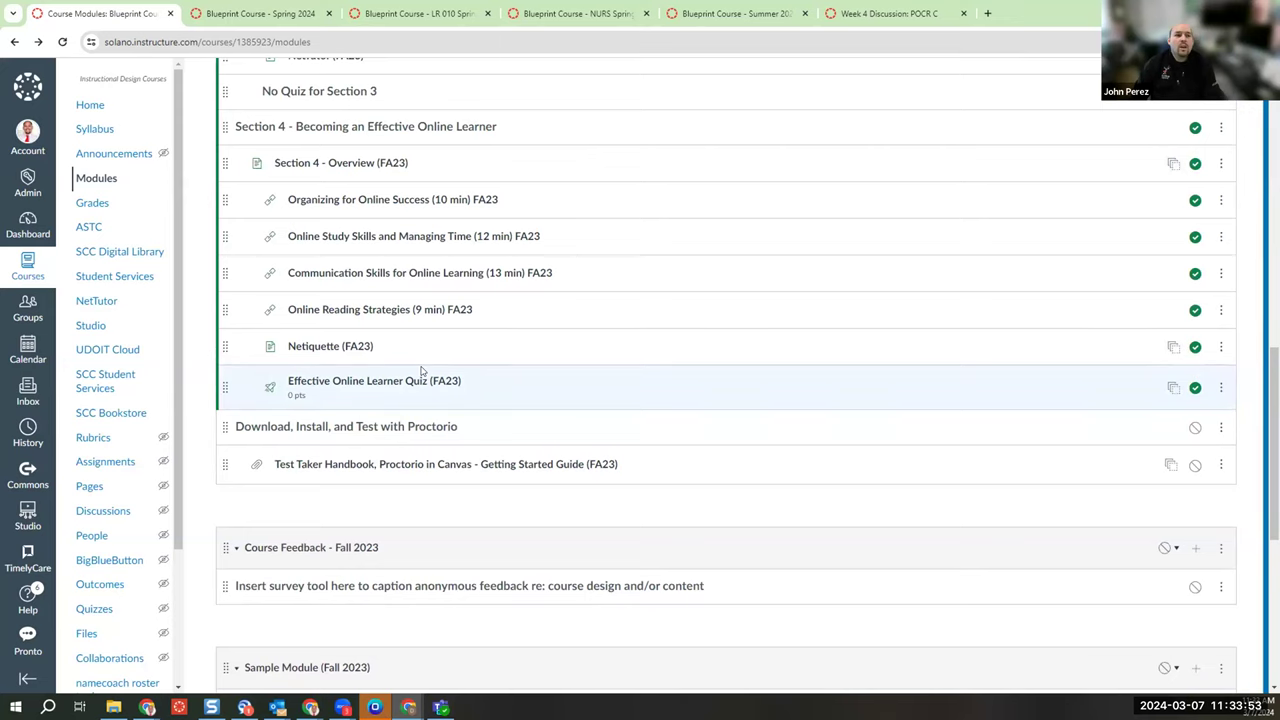
Look back over Sections 4 to 1 of the Fall 2023 student orientation module and the Helpful Resources module
{"action": "scroll", "coordinate": [430, 372], "scroll_direction": "up", "scroll_amount": 1}
{"action": "scroll", "coordinate": [434, 372], "scroll_direction": "up", "scroll_amount": 4}
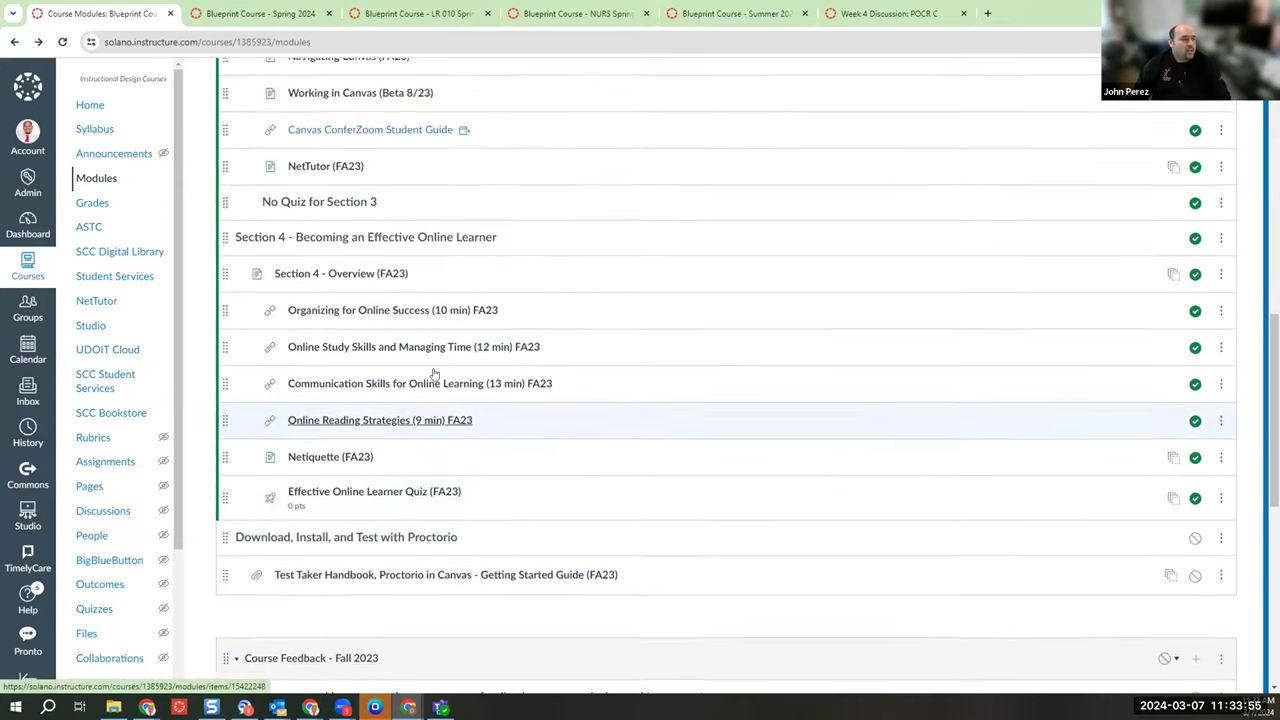
{"action": "scroll", "coordinate": [452, 293], "scroll_direction": "up", "scroll_amount": 2}
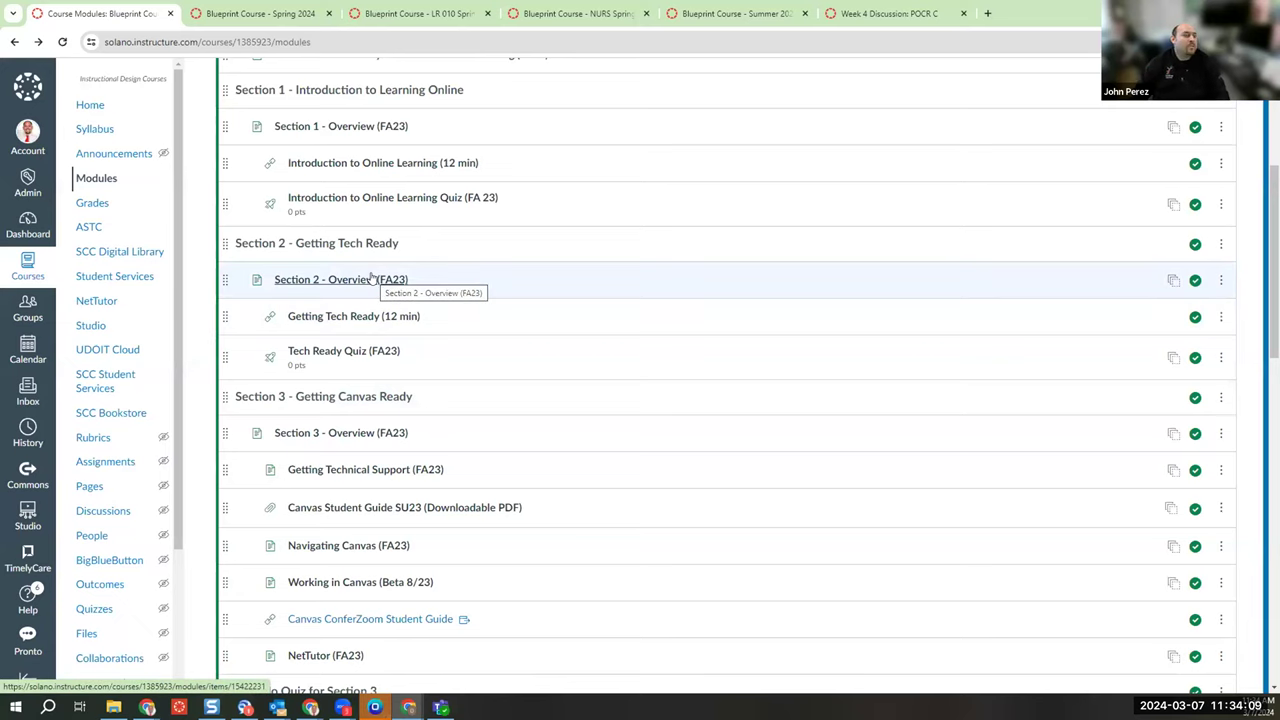
{"action": "scroll", "coordinate": [407, 283], "scroll_direction": "up", "scroll_amount": 3}
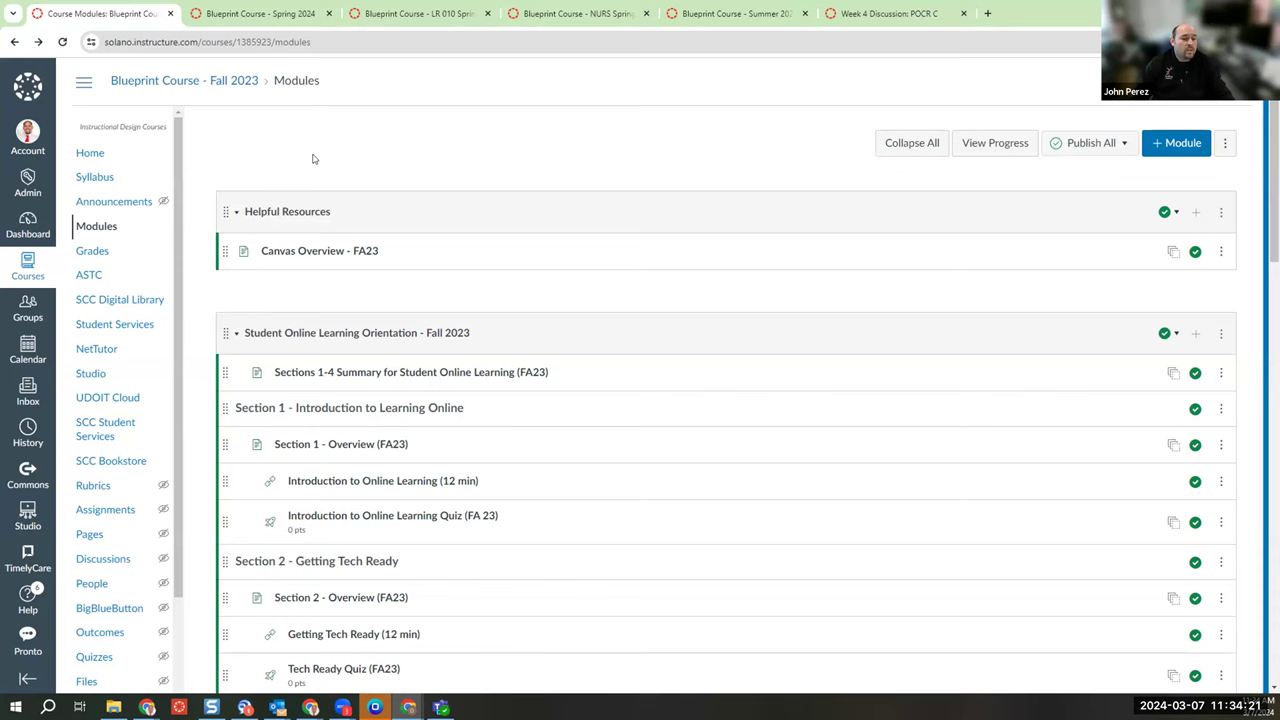
Show the Blueprint Course - Spring 2024 syllabus and look over its welcome banner, instructor section, mission statement and land acknowledgment
{"action": "left_click", "coordinate": [251, 15]}
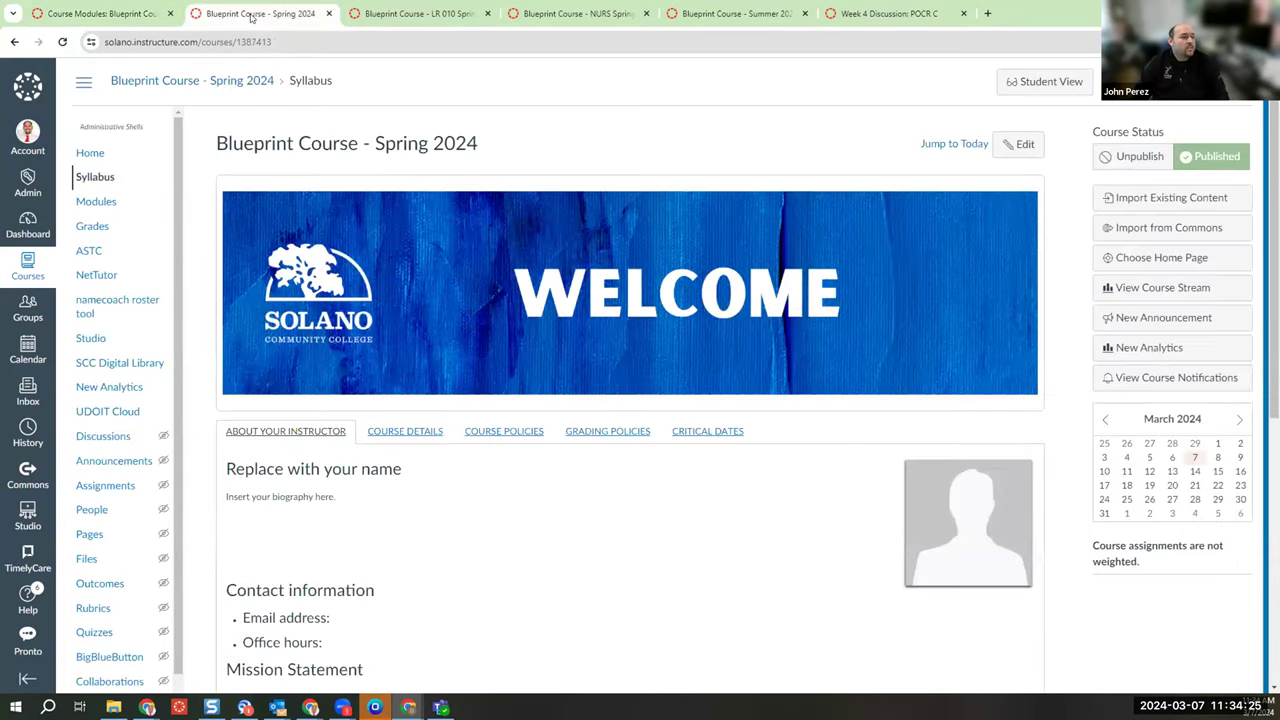
{"action": "scroll", "coordinate": [388, 252], "scroll_direction": "down", "scroll_amount": 1}
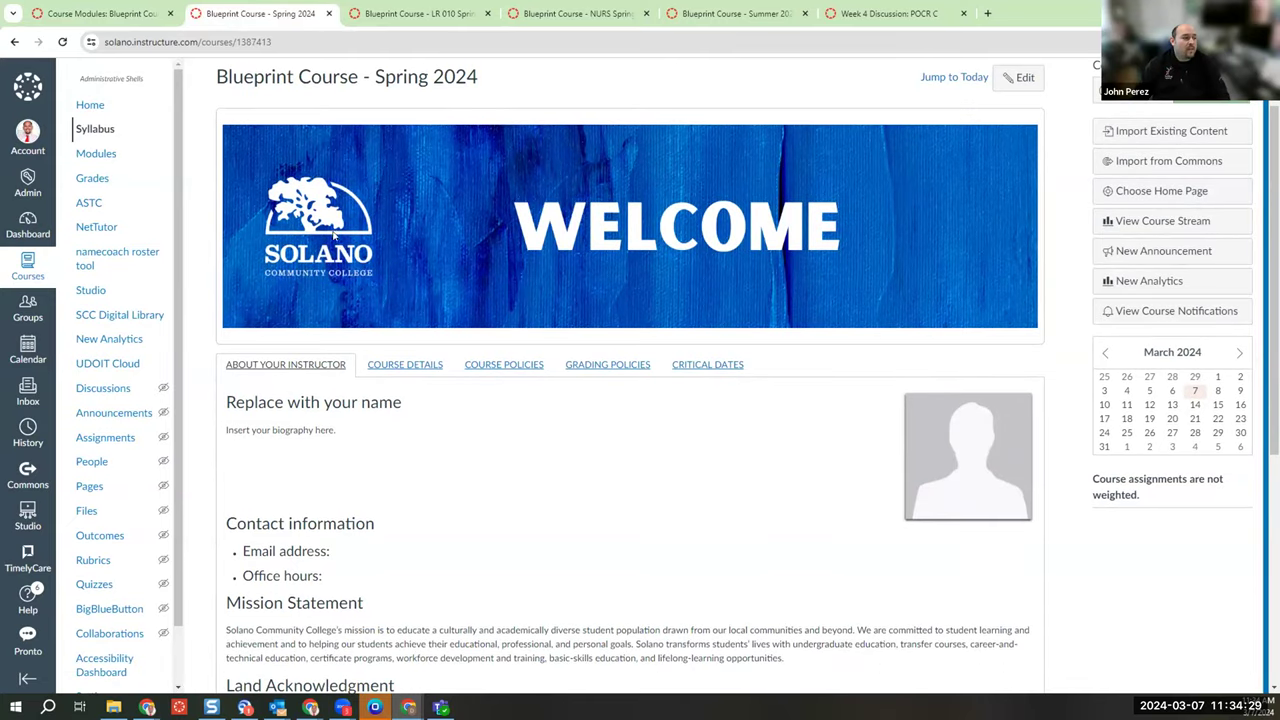
{"action": "scroll", "coordinate": [246, 443], "scroll_direction": "down", "scroll_amount": 6}
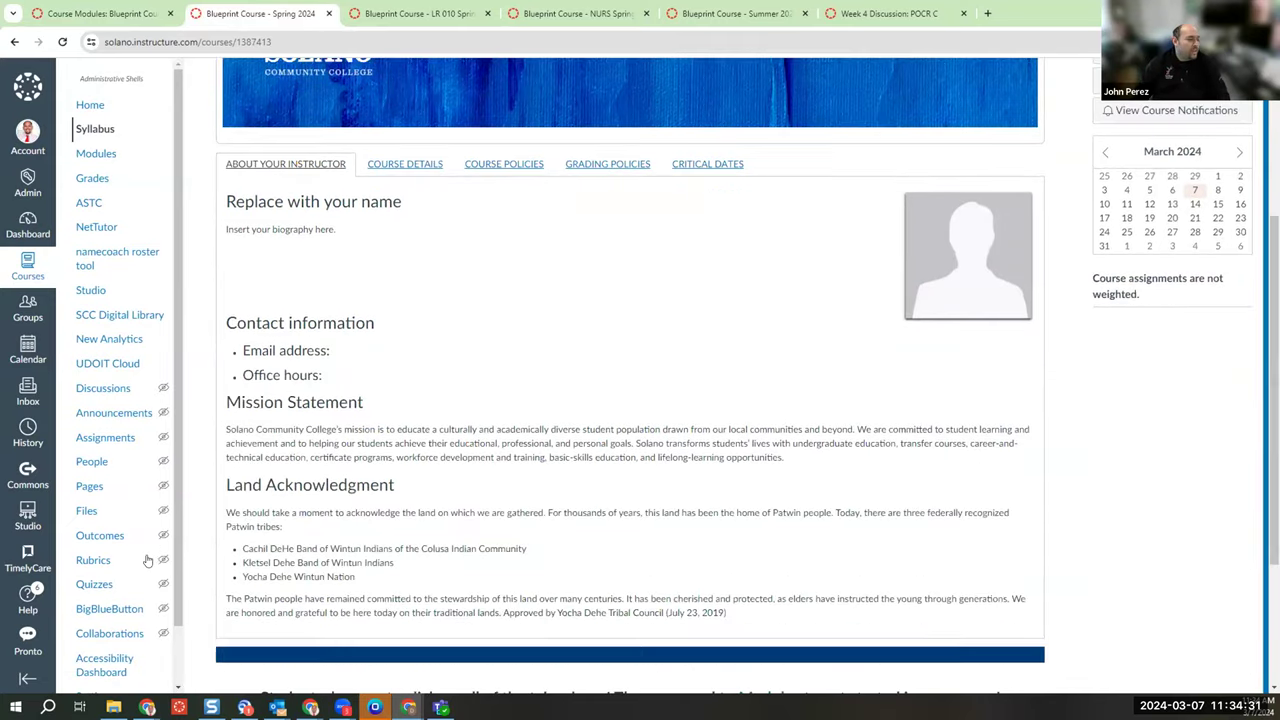
View the Spring 2024 course settings briefly, return to the syllabus and review its About Your Instructor section
{"action": "left_click", "coordinate": [92, 633]}
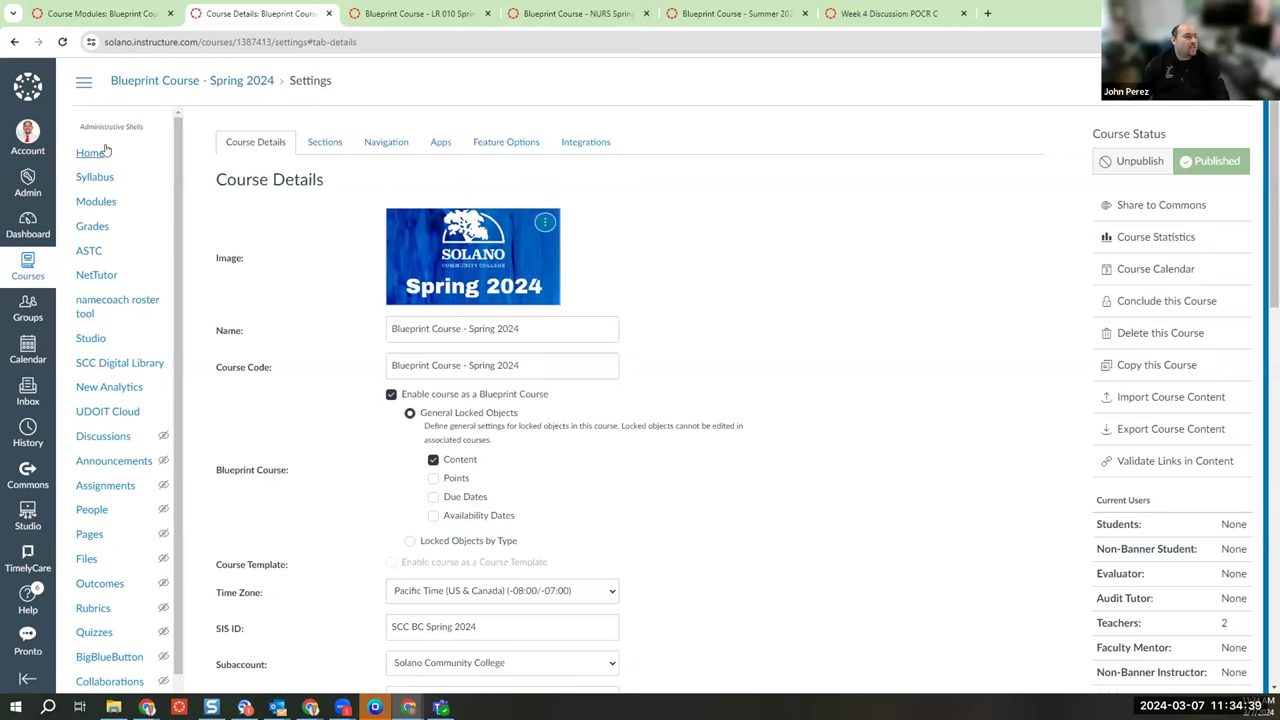
{"action": "left_click", "coordinate": [14, 44]}
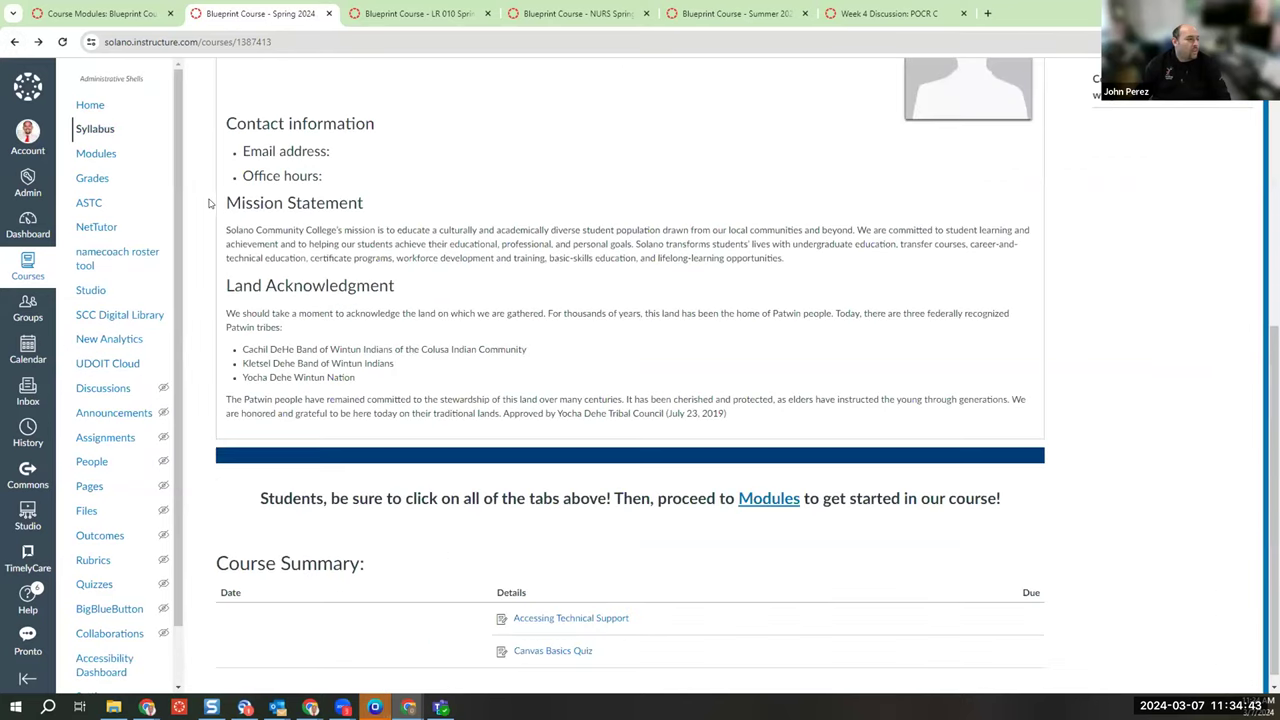
{"action": "scroll", "coordinate": [383, 288], "scroll_direction": "up", "scroll_amount": 3}
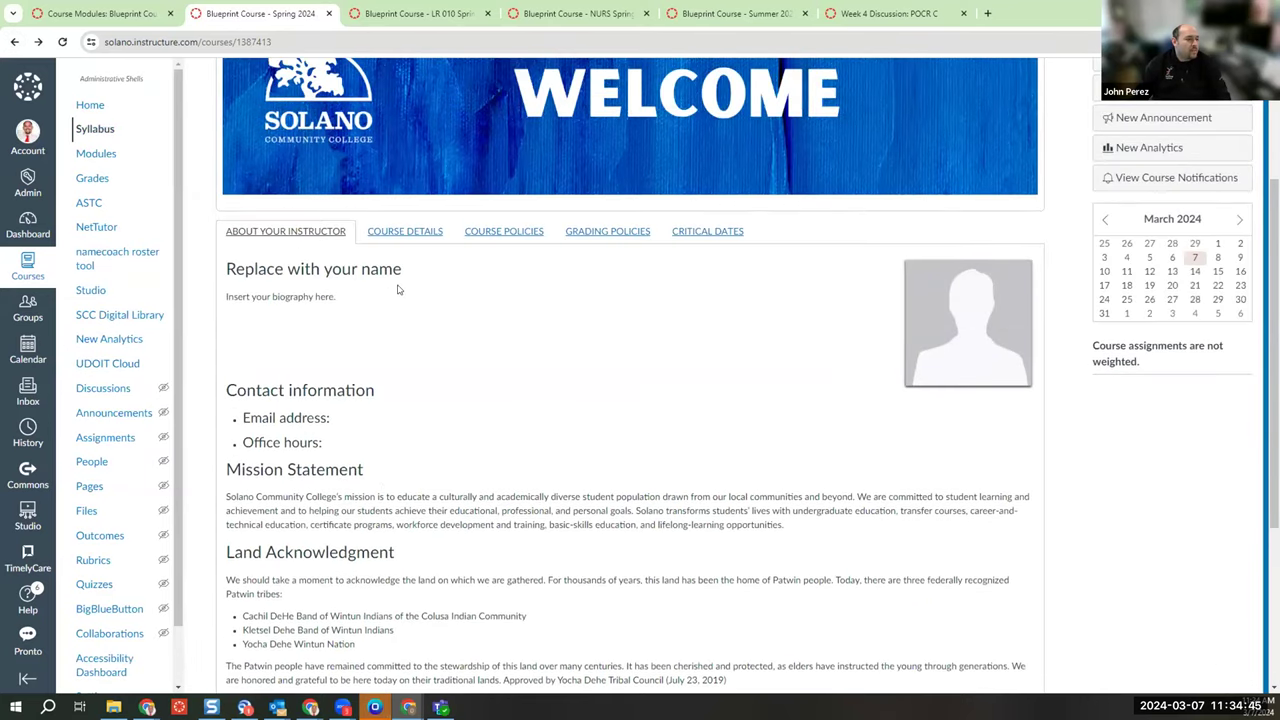
{"action": "scroll", "coordinate": [934, 271], "scroll_direction": "down", "scroll_amount": 1}
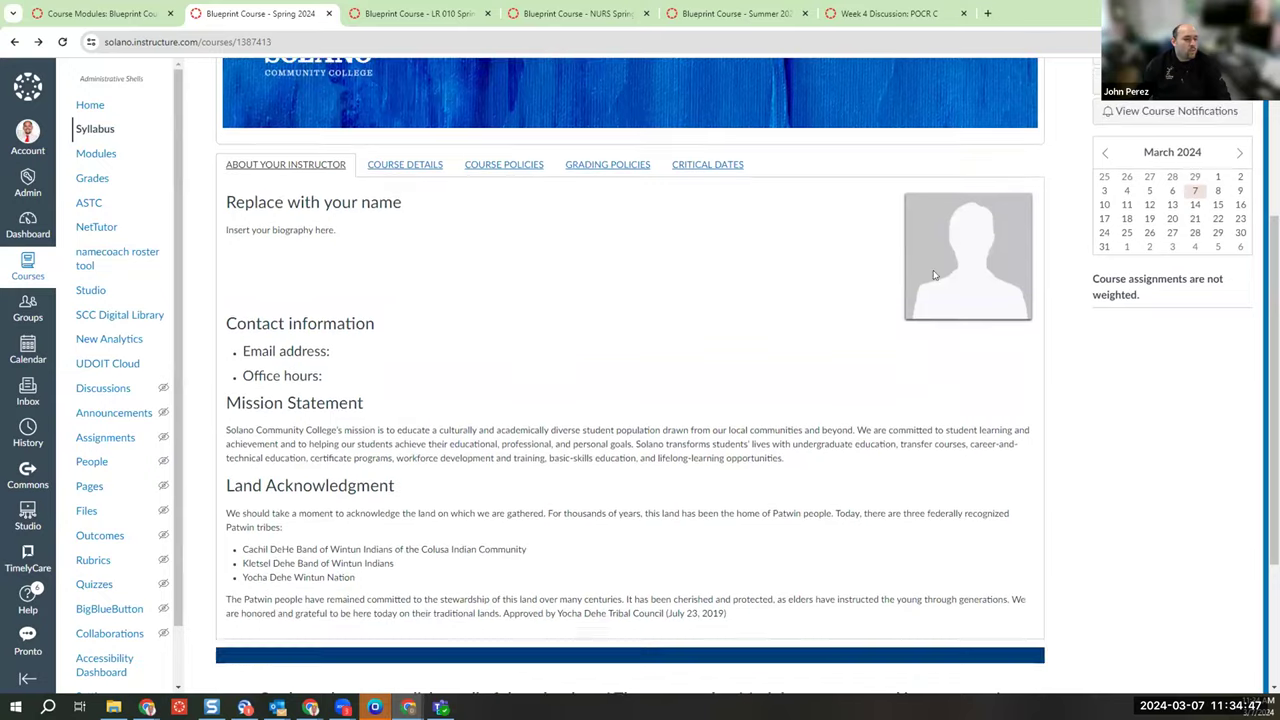
{"action": "scroll", "coordinate": [183, 145], "scroll_direction": "up", "scroll_amount": 3}
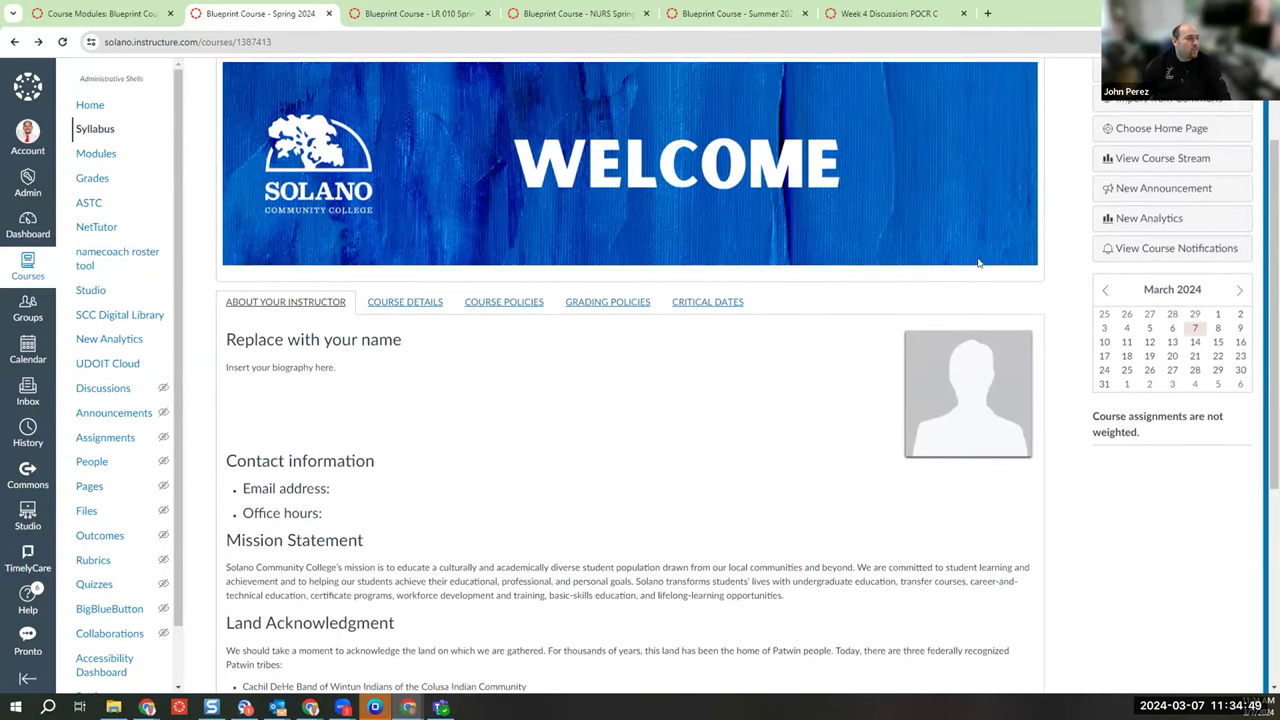
Review the Spring 2024 modules, open the Communication Expectations (SP24) page to read its placeholders, and return to the course home page
{"action": "left_click", "coordinate": [95, 202]}
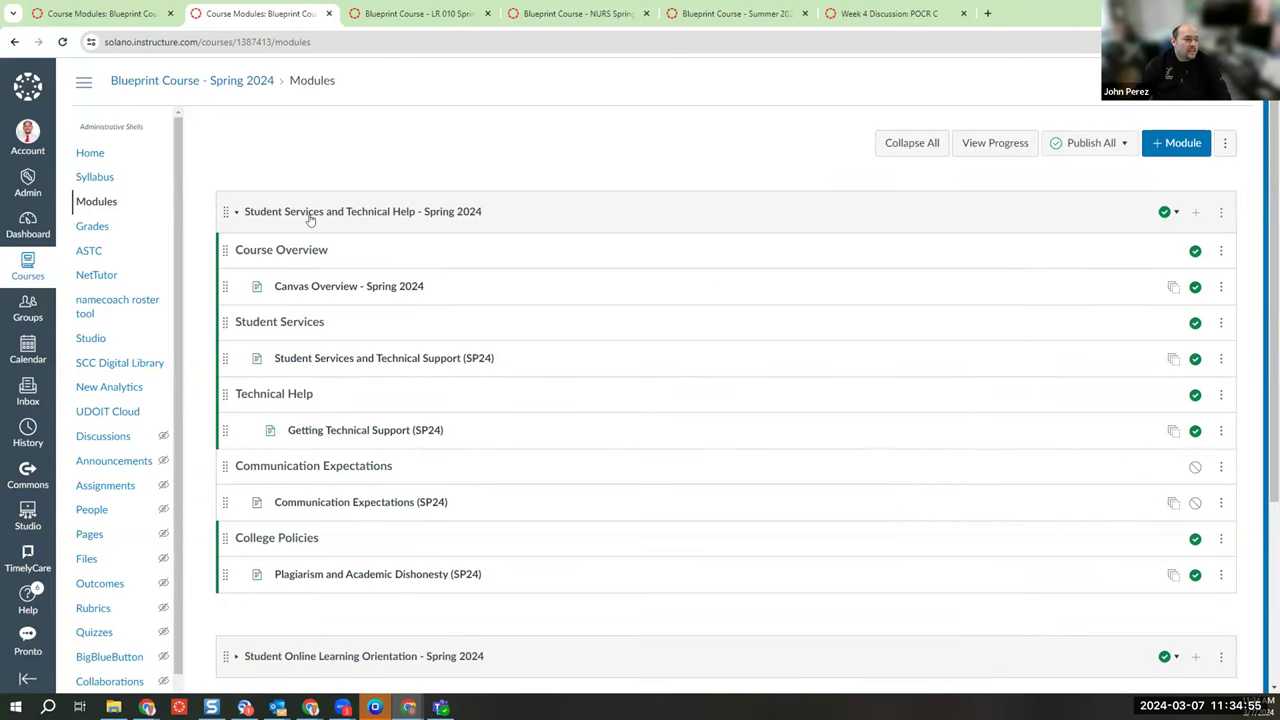
{"action": "scroll", "coordinate": [283, 212], "scroll_direction": "down", "scroll_amount": 2}
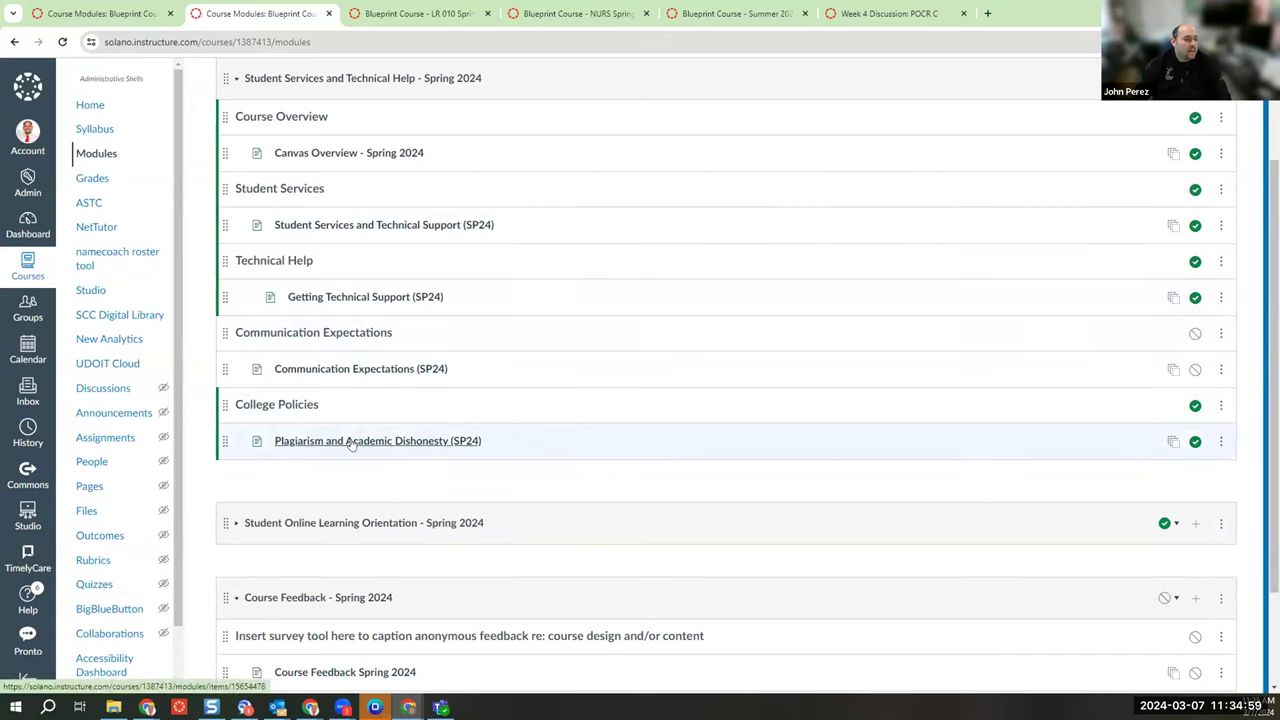
{"action": "left_click", "coordinate": [351, 372]}
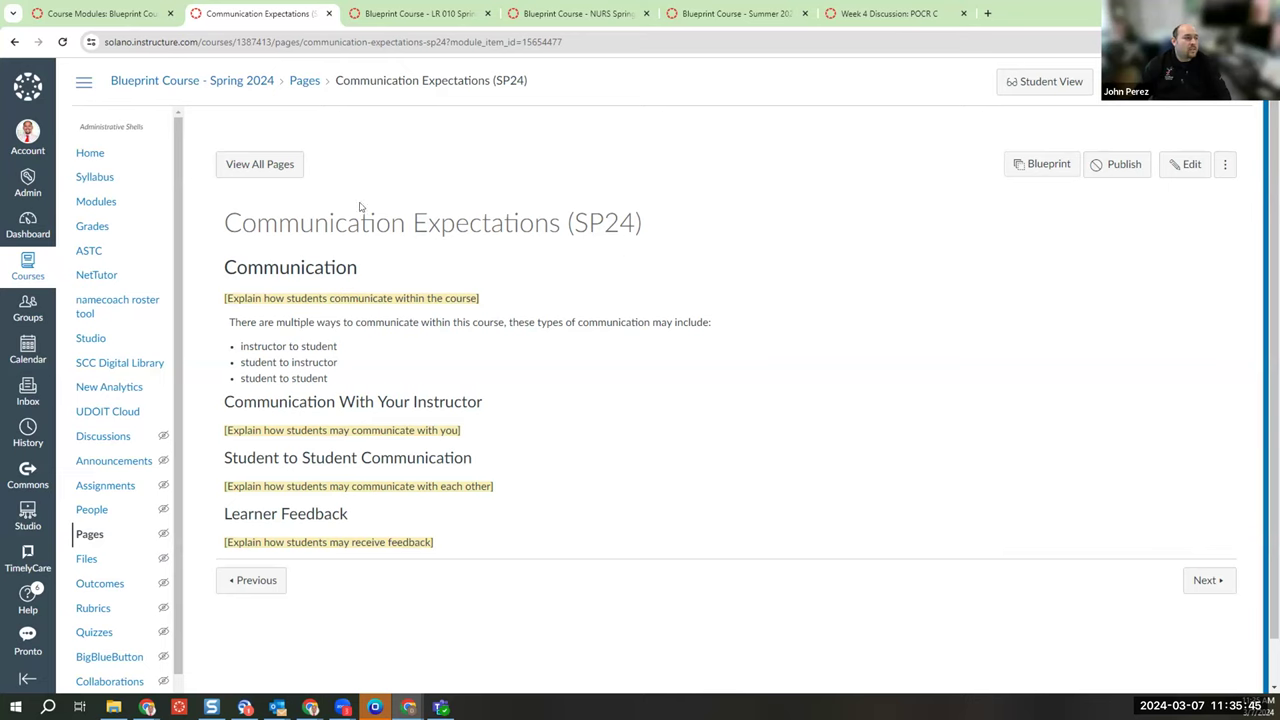
{"action": "left_click", "coordinate": [92, 155]}
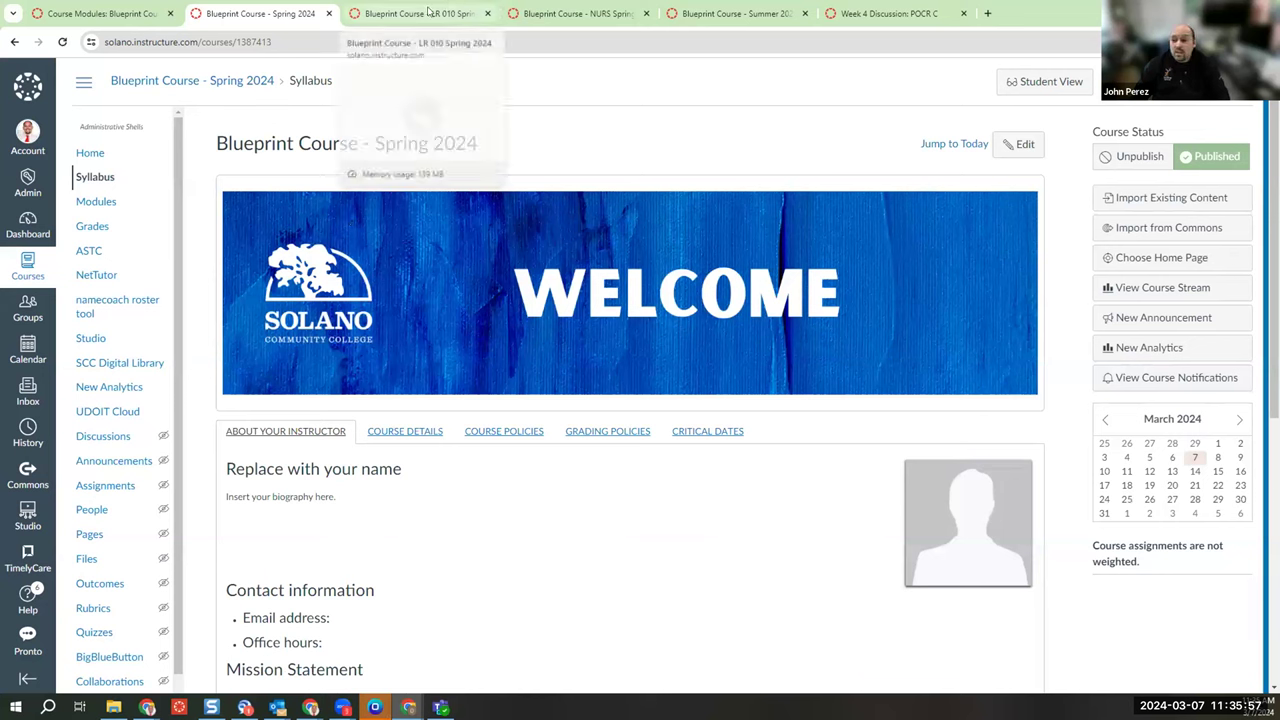
Show the Blueprint Course - LR 010 Spring 2024 and examine its template, first-day, Let's Get Started! and Unit 1 modules
{"action": "left_click", "coordinate": [428, 12]}
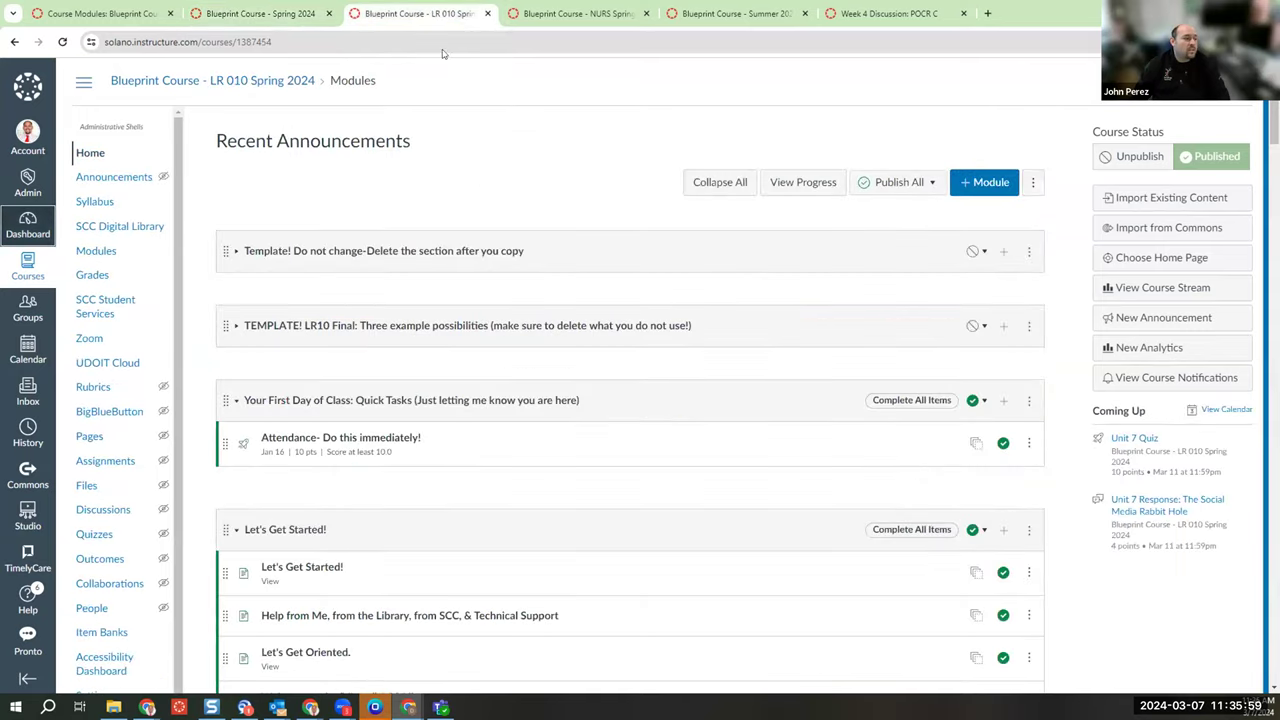
{"action": "scroll", "coordinate": [518, 210], "scroll_direction": "down", "scroll_amount": 2}
{"action": "scroll", "coordinate": [518, 210], "scroll_direction": "down", "scroll_amount": 1}
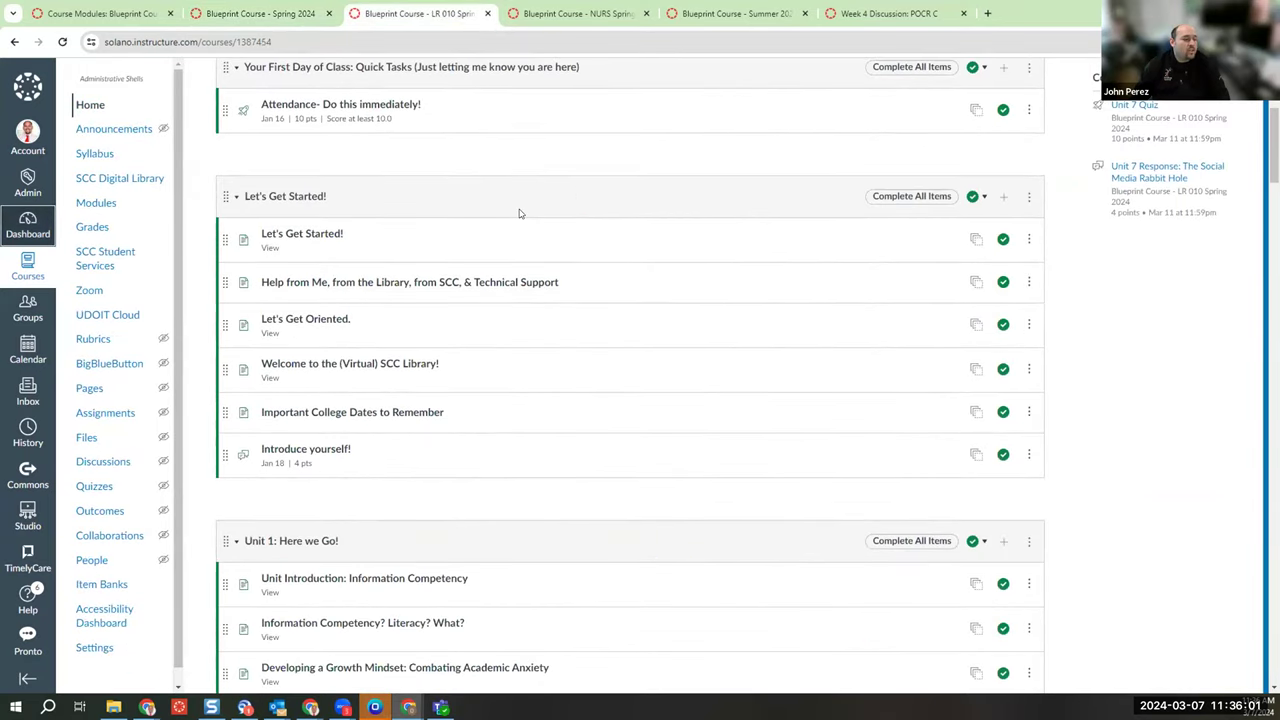
{"action": "scroll", "coordinate": [518, 212], "scroll_direction": "down", "scroll_amount": 1}
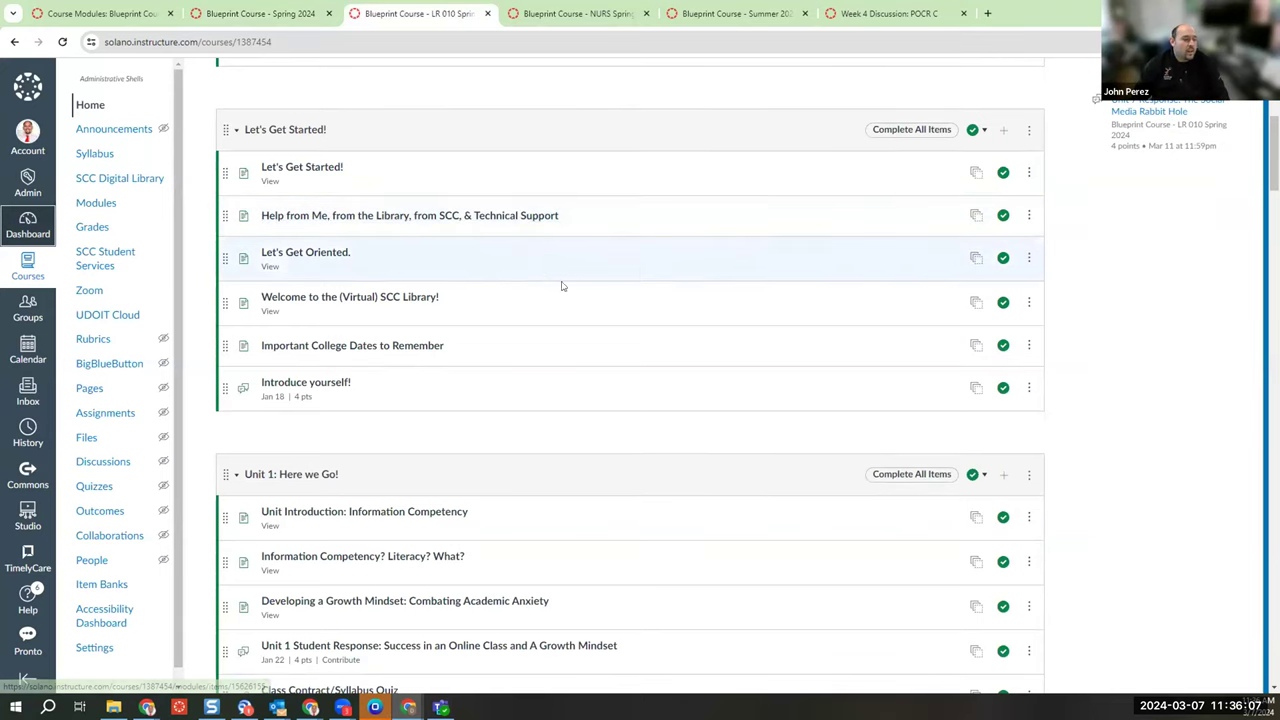
{"action": "scroll", "coordinate": [566, 283], "scroll_direction": "down", "scroll_amount": 5}
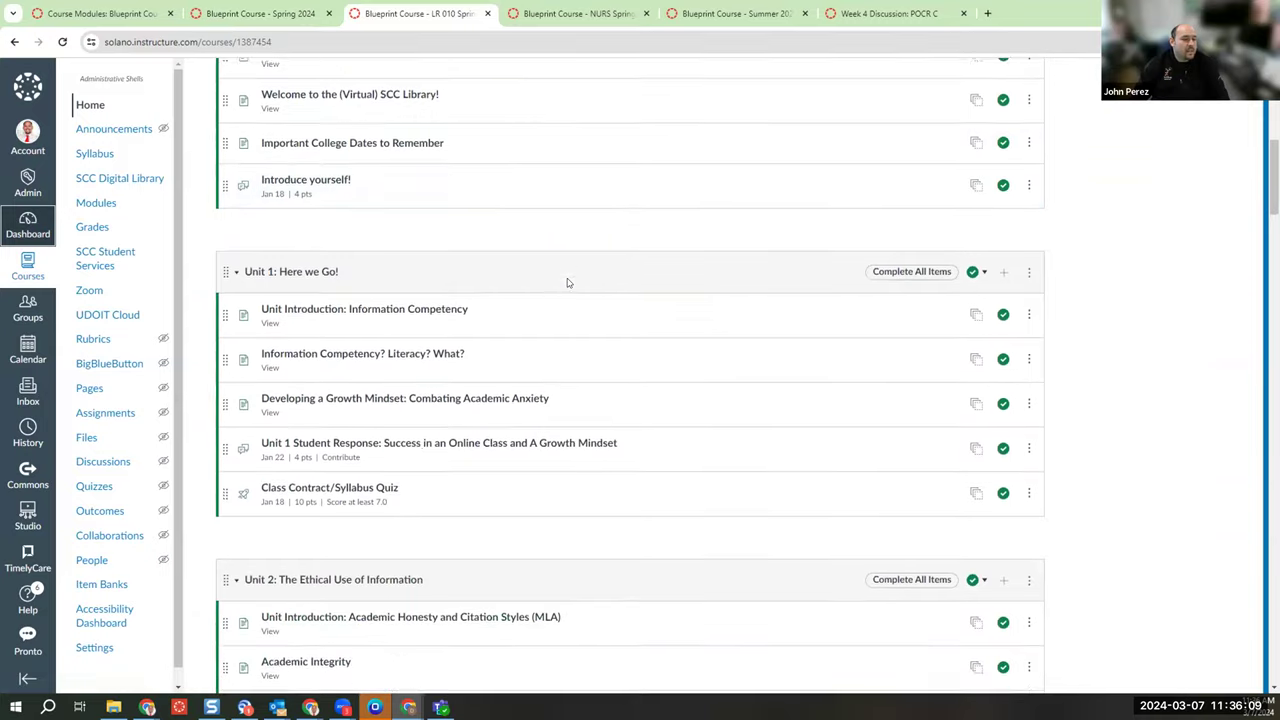
Examine the LR 010 course's Unit 2 to Unit 7 modules and their item lists, returning to the start of the home page
{"action": "scroll", "coordinate": [566, 283], "scroll_direction": "down", "scroll_amount": 8}
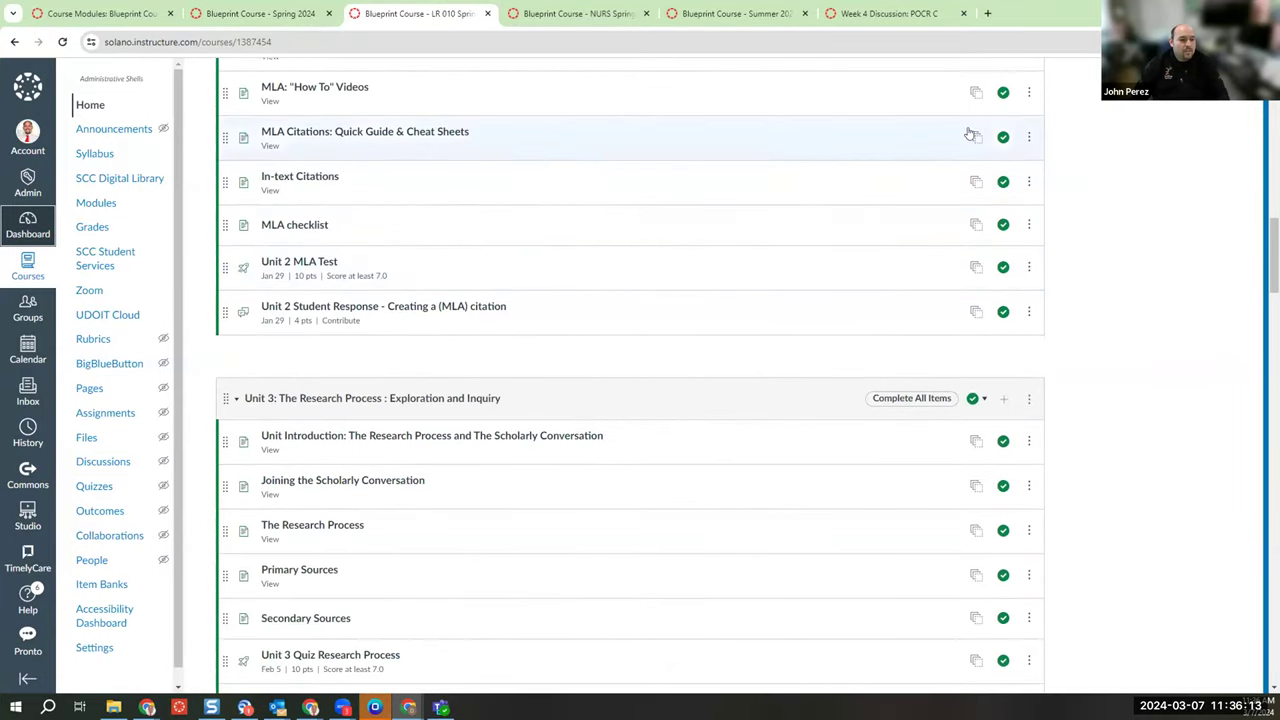
{"action": "scroll", "coordinate": [960, 290], "scroll_direction": "down", "scroll_amount": 3}
{"action": "scroll", "coordinate": [962, 303], "scroll_direction": "down", "scroll_amount": 2}
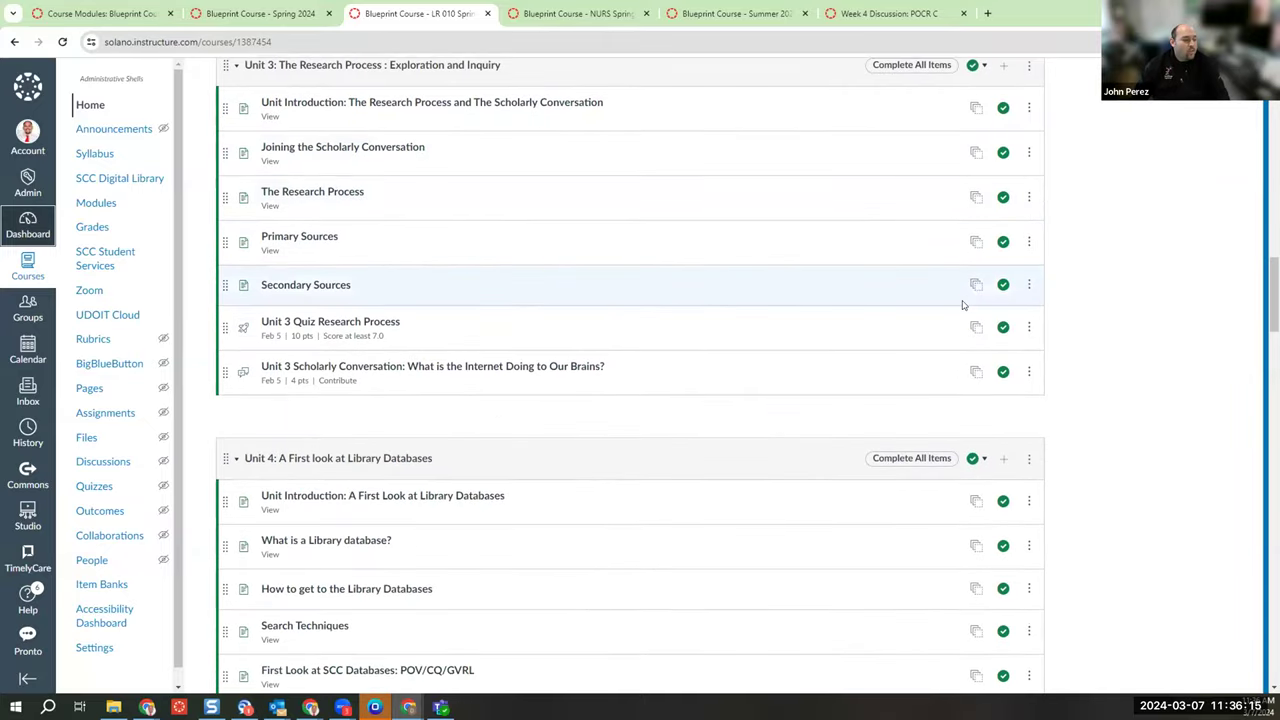
{"action": "scroll", "coordinate": [963, 304], "scroll_direction": "down", "scroll_amount": 3}
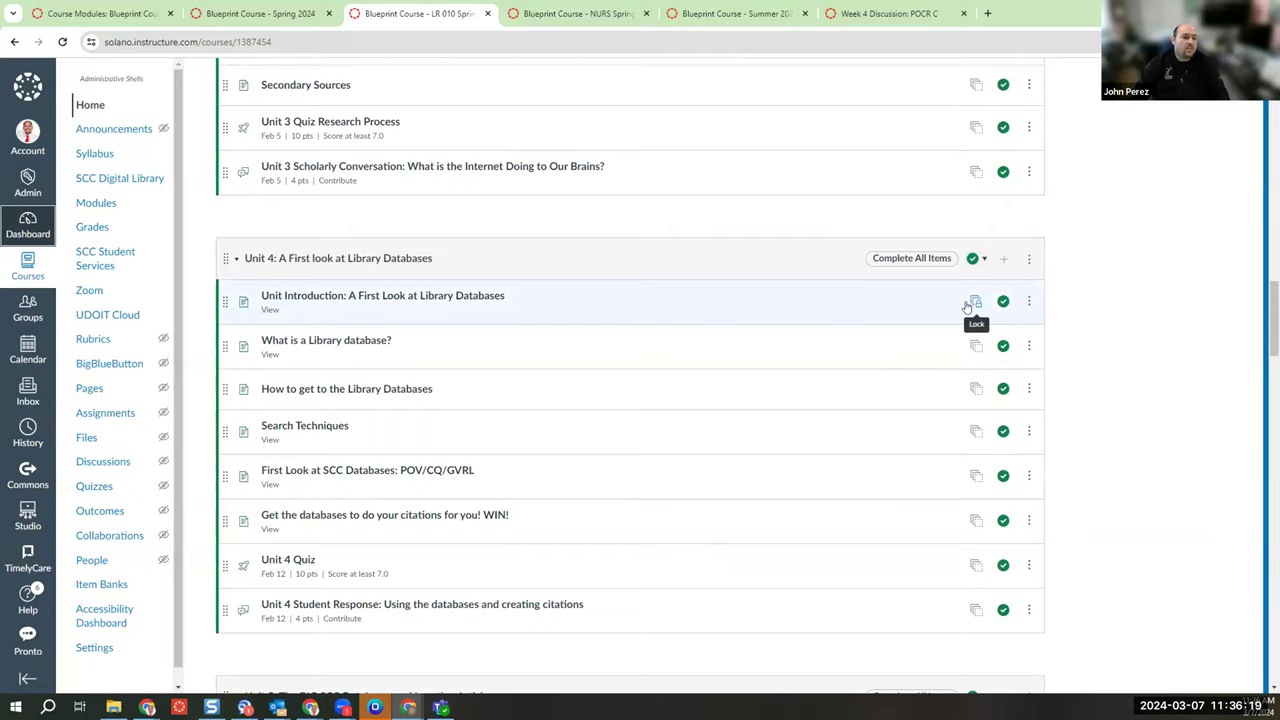
{"action": "scroll", "coordinate": [967, 307], "scroll_direction": "down", "scroll_amount": 8}
{"action": "scroll", "coordinate": [967, 307], "scroll_direction": "down", "scroll_amount": 6}
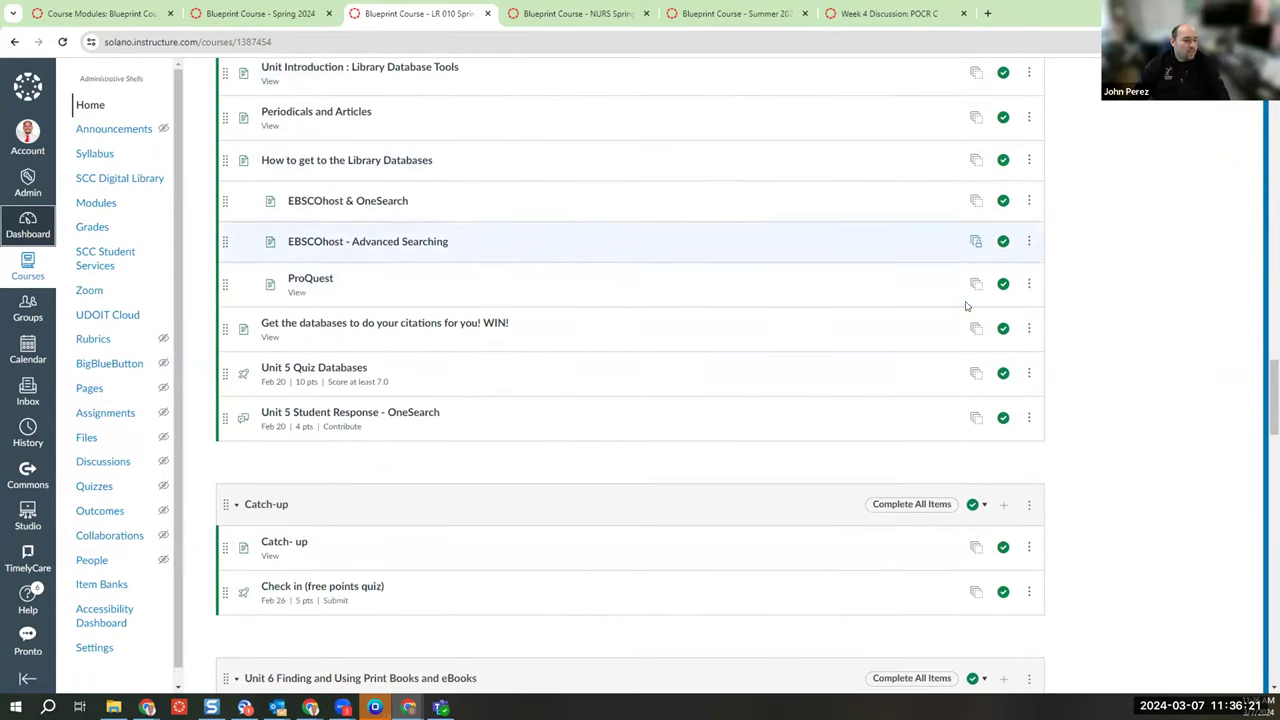
{"action": "scroll", "coordinate": [968, 300], "scroll_direction": "down", "scroll_amount": 3}
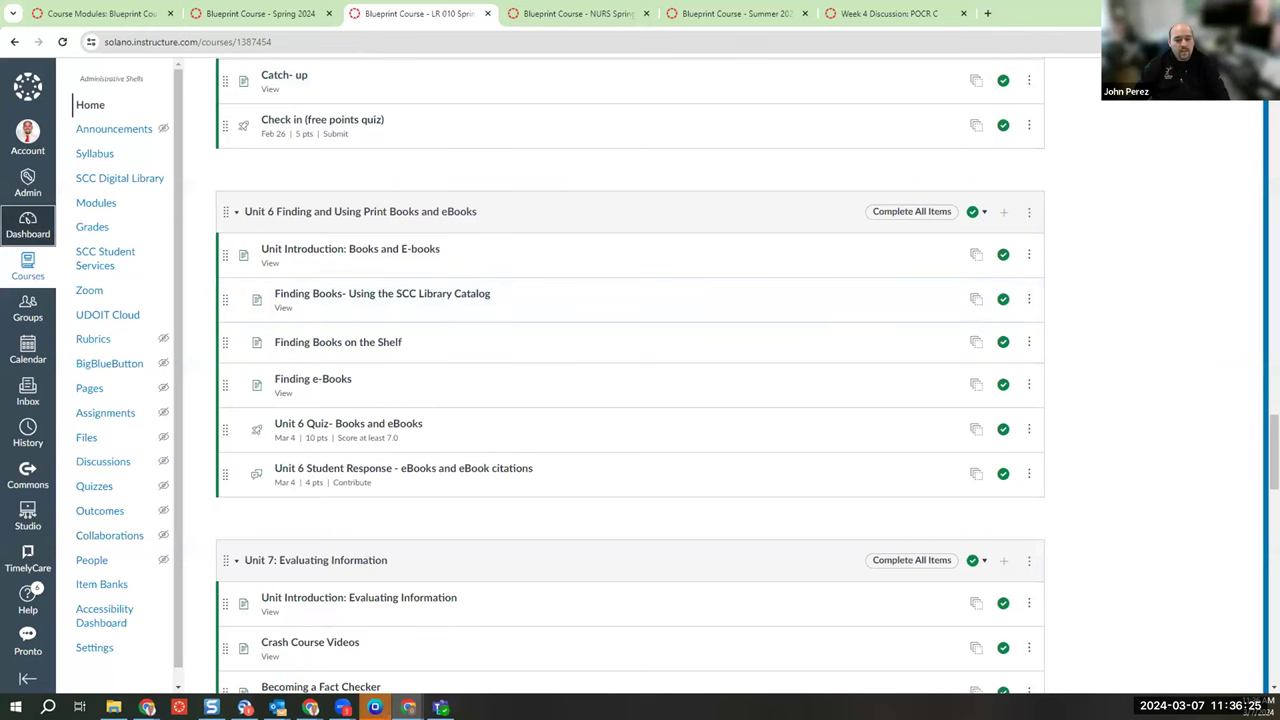
{"action": "scroll", "coordinate": [421, 96], "scroll_direction": "up", "scroll_amount": 20}
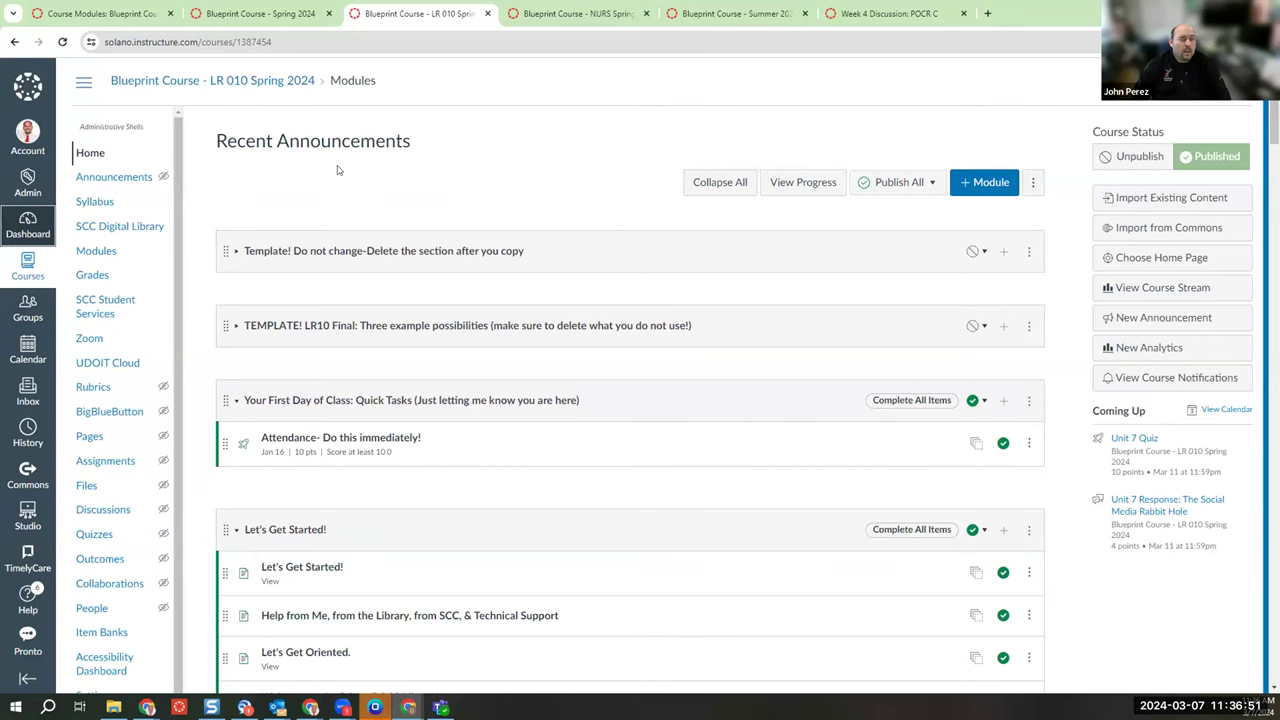
Show the Blueprint Course - NURS Spring 2024 home page and examine its navigation banner, mission statement and Counseling Services section
{"action": "left_click", "coordinate": [540, 16]}
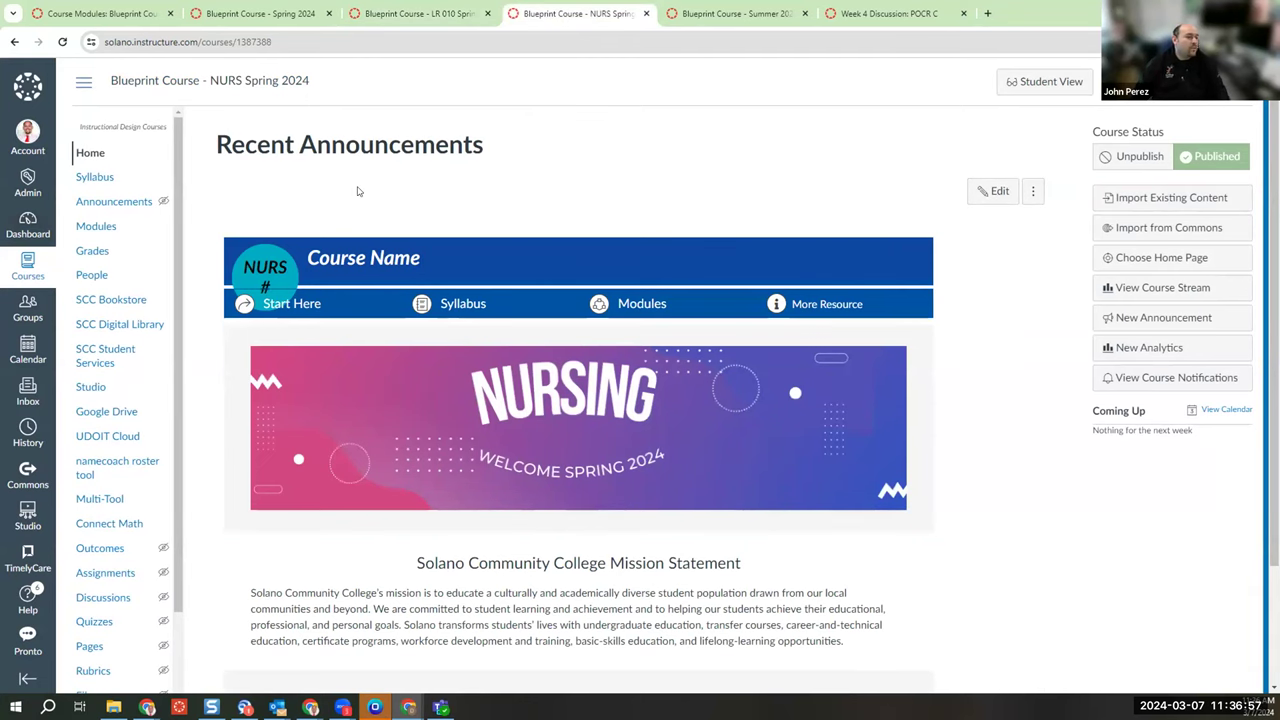
{"action": "scroll", "coordinate": [360, 192], "scroll_direction": "down", "scroll_amount": 2}
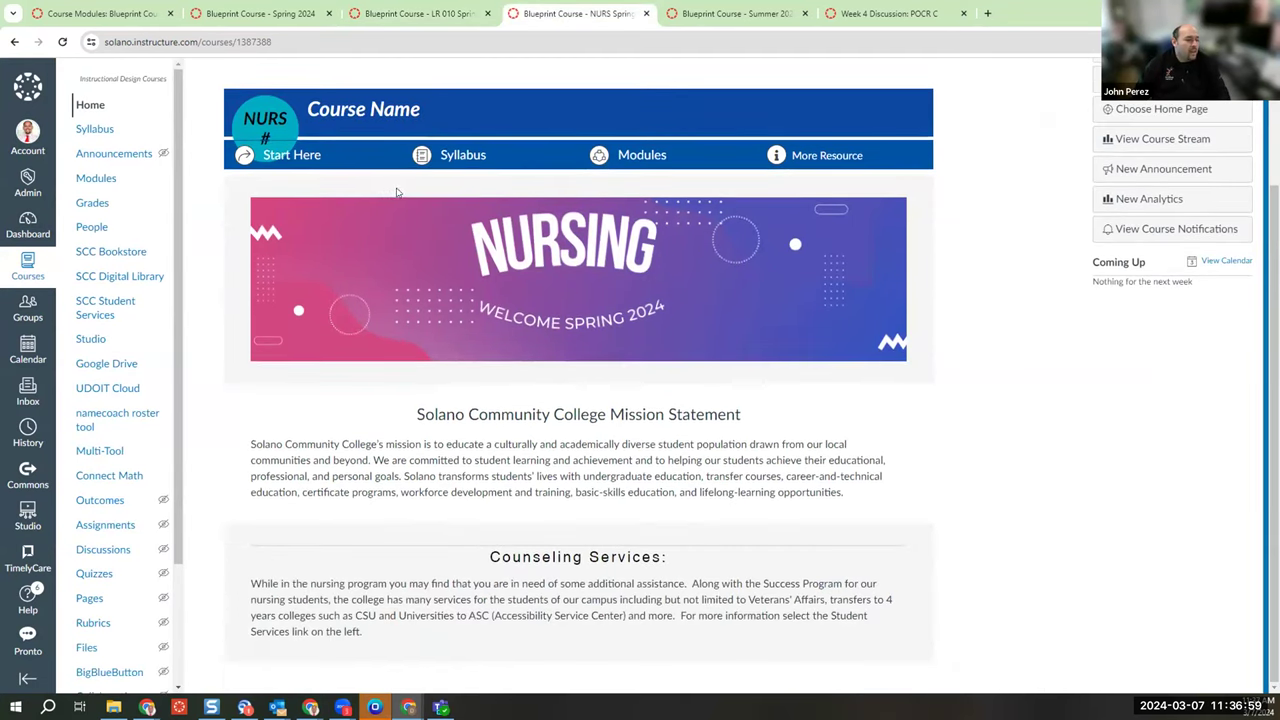
{"action": "scroll", "coordinate": [405, 198], "scroll_direction": "up", "scroll_amount": 2}
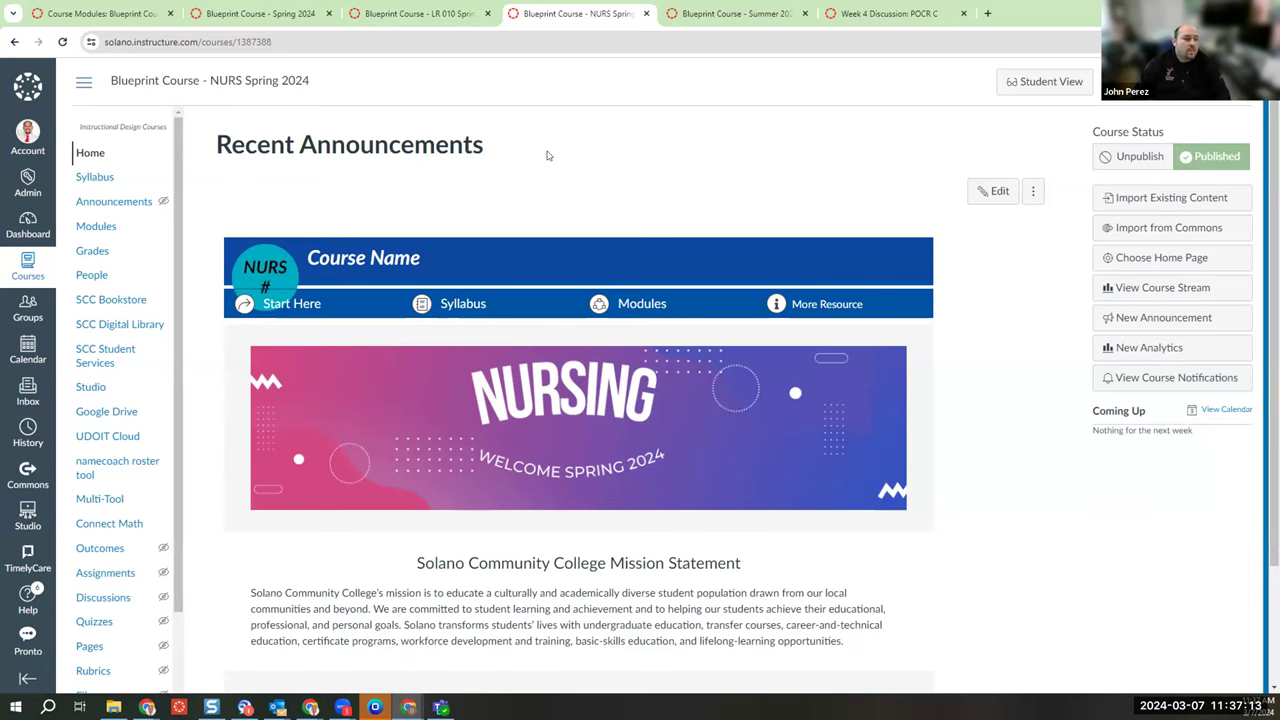
{"action": "scroll", "coordinate": [584, 168], "scroll_direction": "down", "scroll_amount": 3}
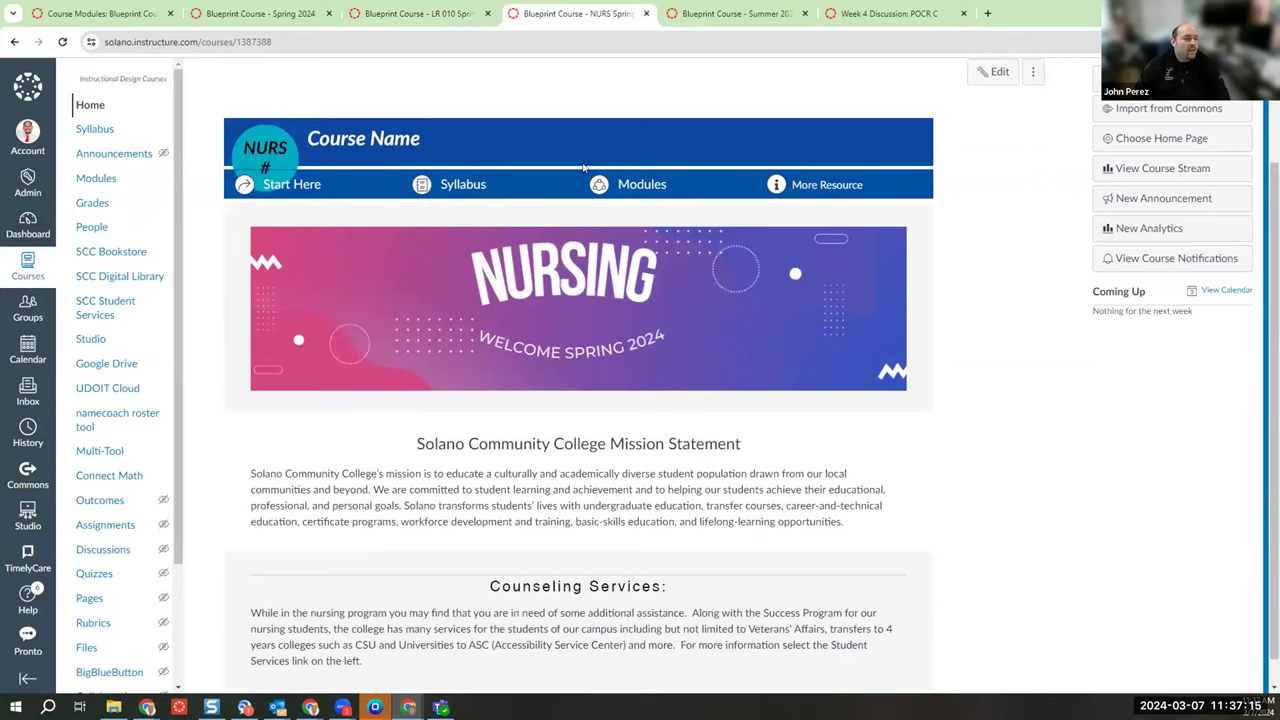
{"action": "scroll", "coordinate": [594, 177], "scroll_direction": "up", "scroll_amount": 3}
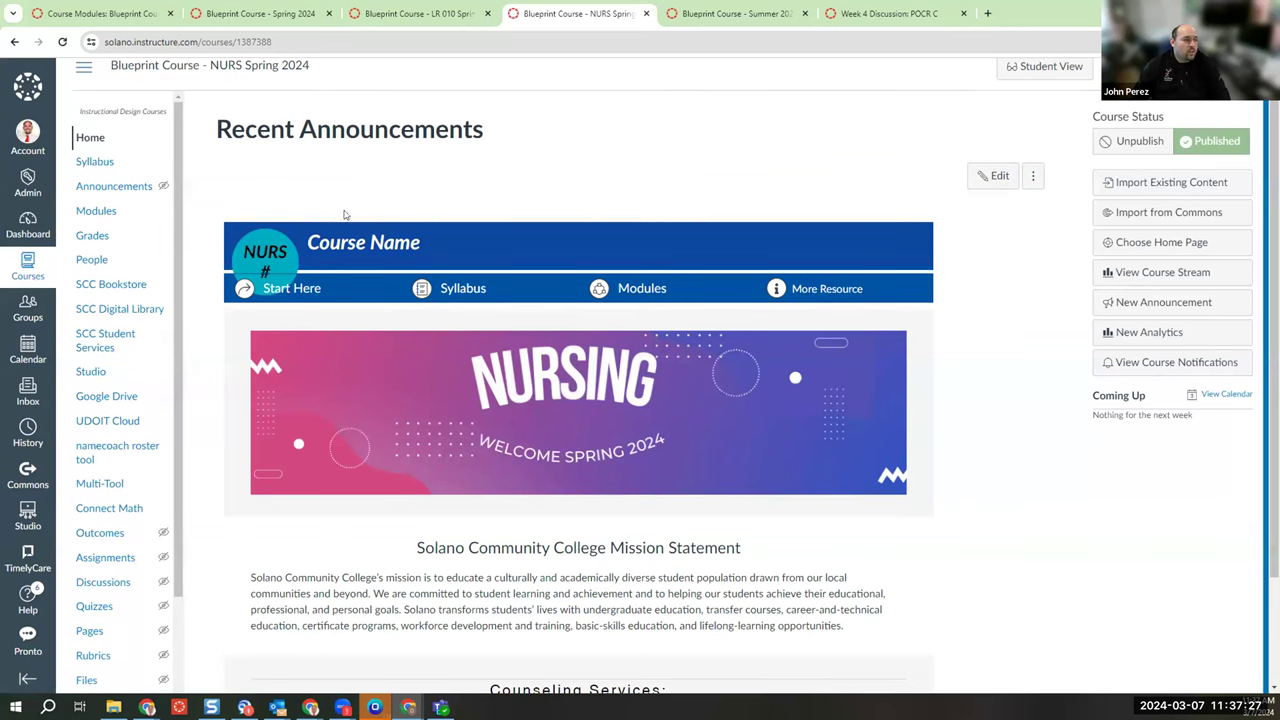
{"action": "scroll", "coordinate": [344, 201], "scroll_direction": "down", "scroll_amount": 1}
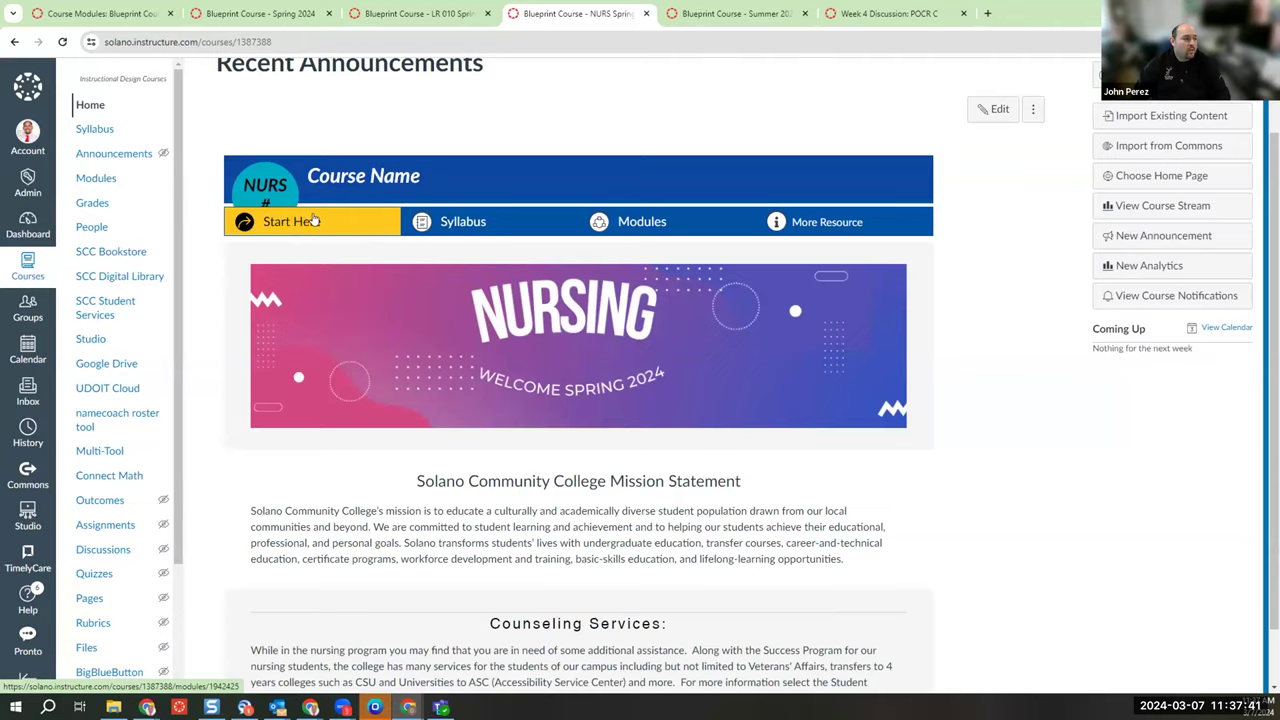
{"action": "scroll", "coordinate": [313, 220], "scroll_direction": "up", "scroll_amount": 1}
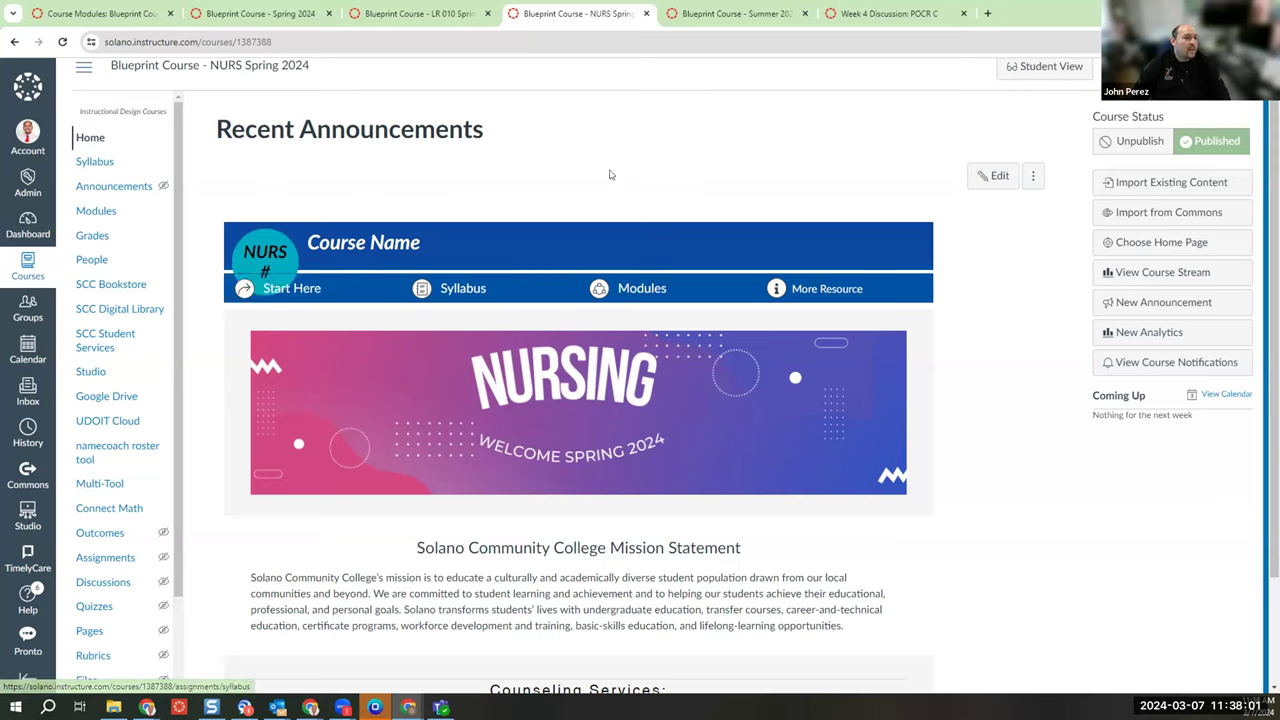
{"action": "scroll", "coordinate": [612, 185], "scroll_direction": "down", "scroll_amount": 2}
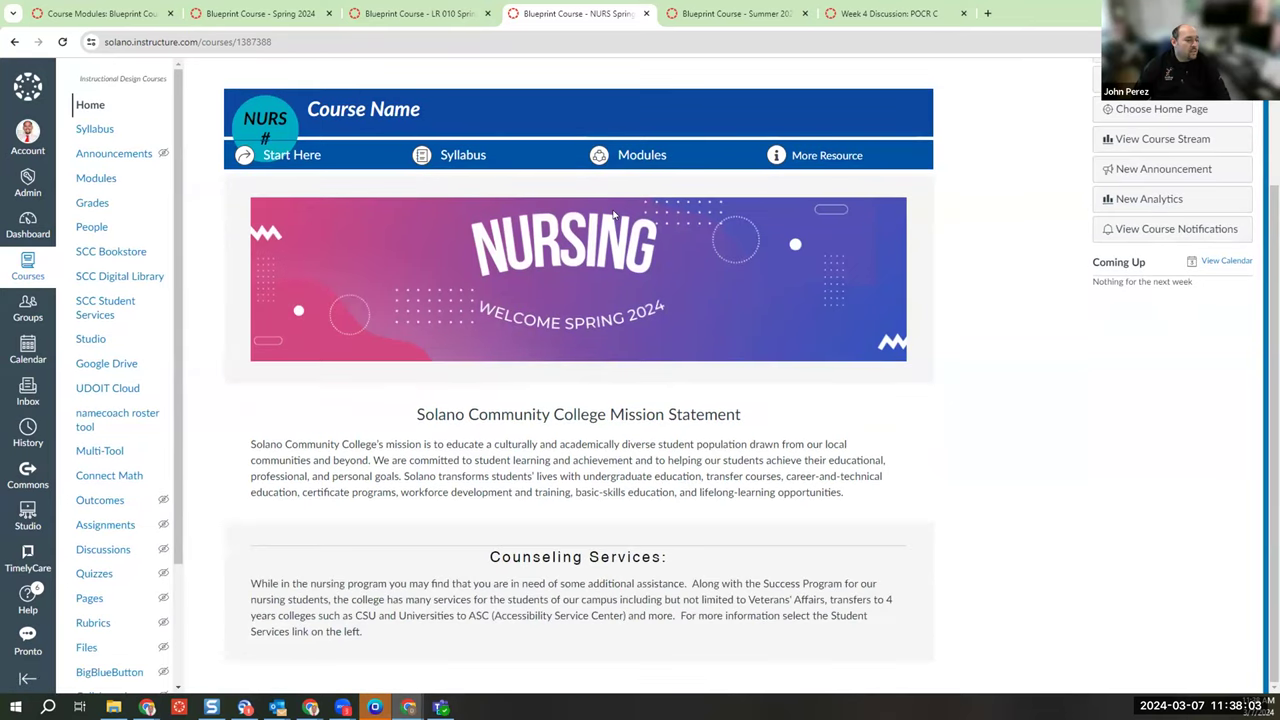
{"action": "scroll", "coordinate": [613, 213], "scroll_direction": "up", "scroll_amount": 2}
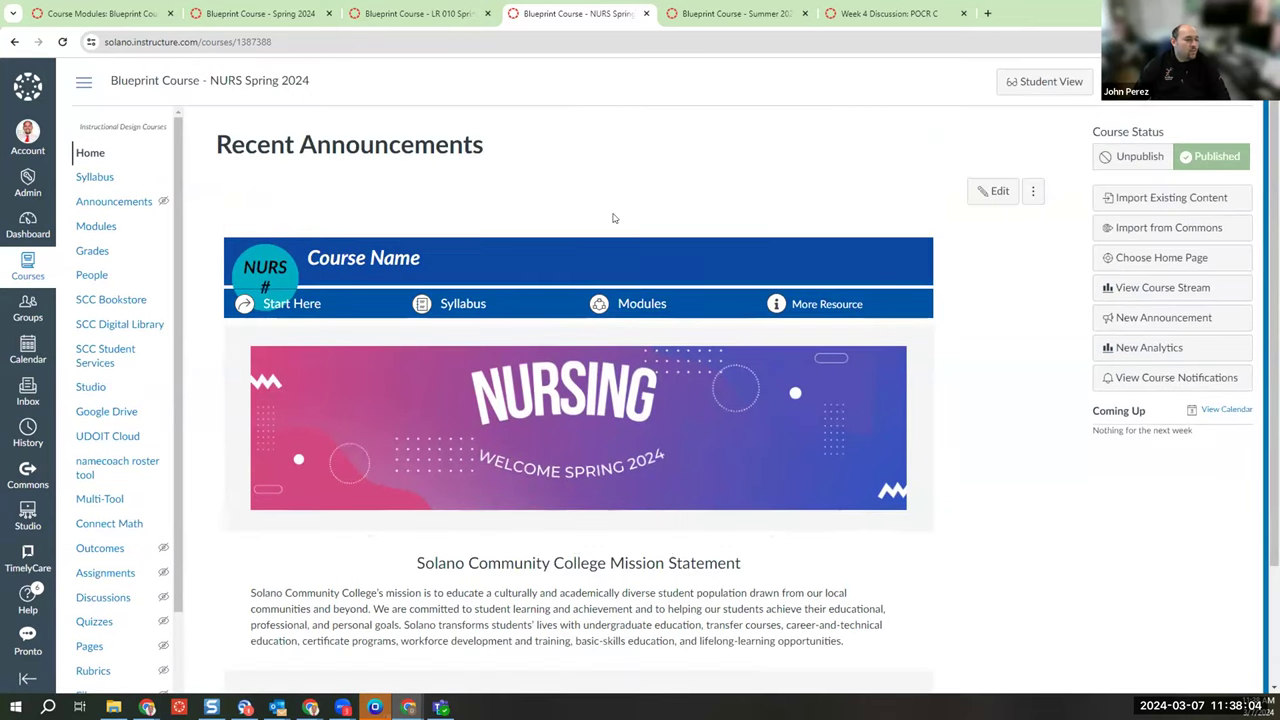
Show the Blueprint Course - Summer 2024 home page and examine its syllabus template, including the instructor, mission statement and land acknowledgment sections
{"action": "left_click", "coordinate": [703, 14]}
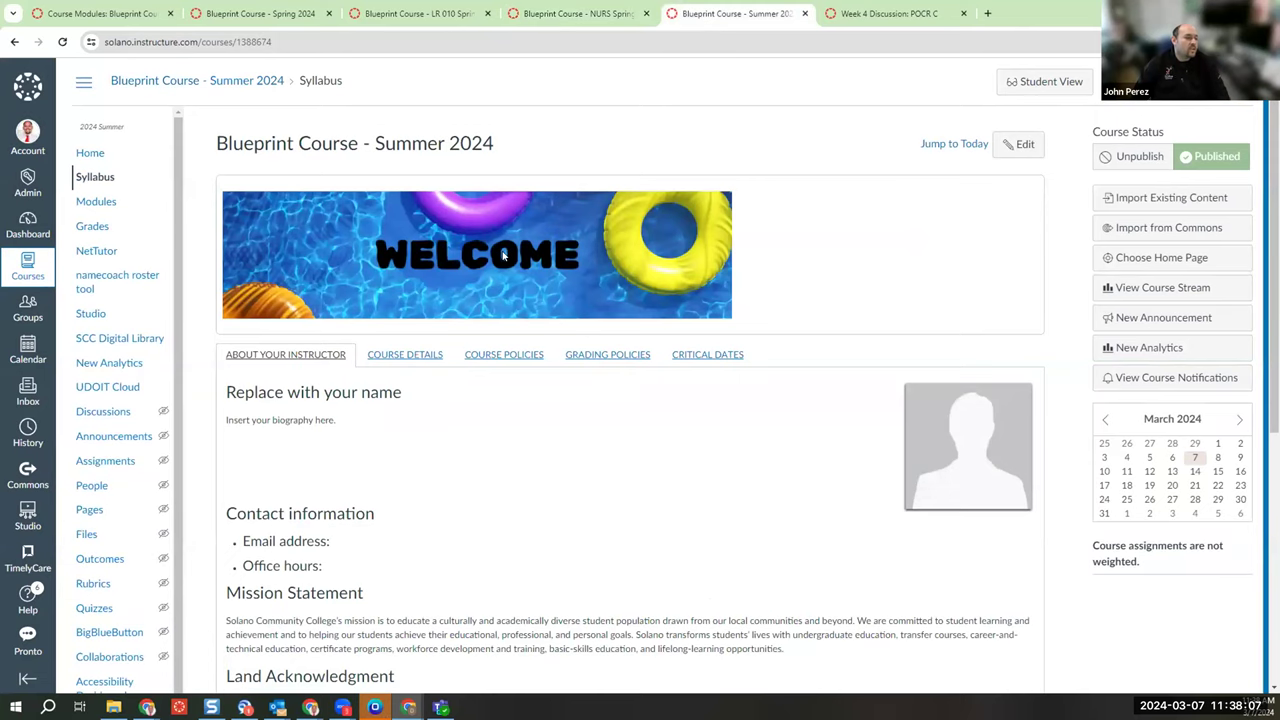
{"action": "scroll", "coordinate": [503, 258], "scroll_direction": "down", "scroll_amount": 2}
{"action": "scroll", "coordinate": [560, 305], "scroll_direction": "down", "scroll_amount": 1}
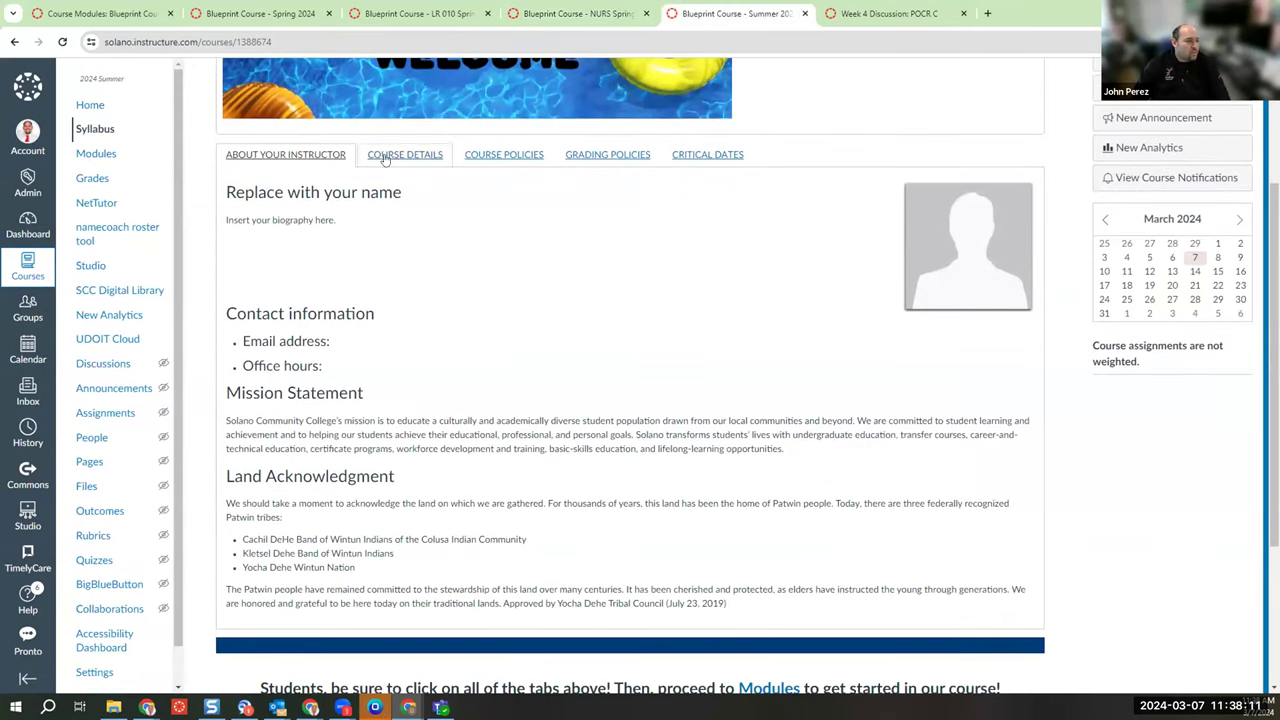
{"action": "scroll", "coordinate": [591, 255], "scroll_direction": "up", "scroll_amount": 3}
Open the Student Services and Technical Support (SU24) page from the Summer 2024 modules and read it, highlighting the Accessibility Services Center (ASC) heading
{"action": "left_click", "coordinate": [96, 202]}
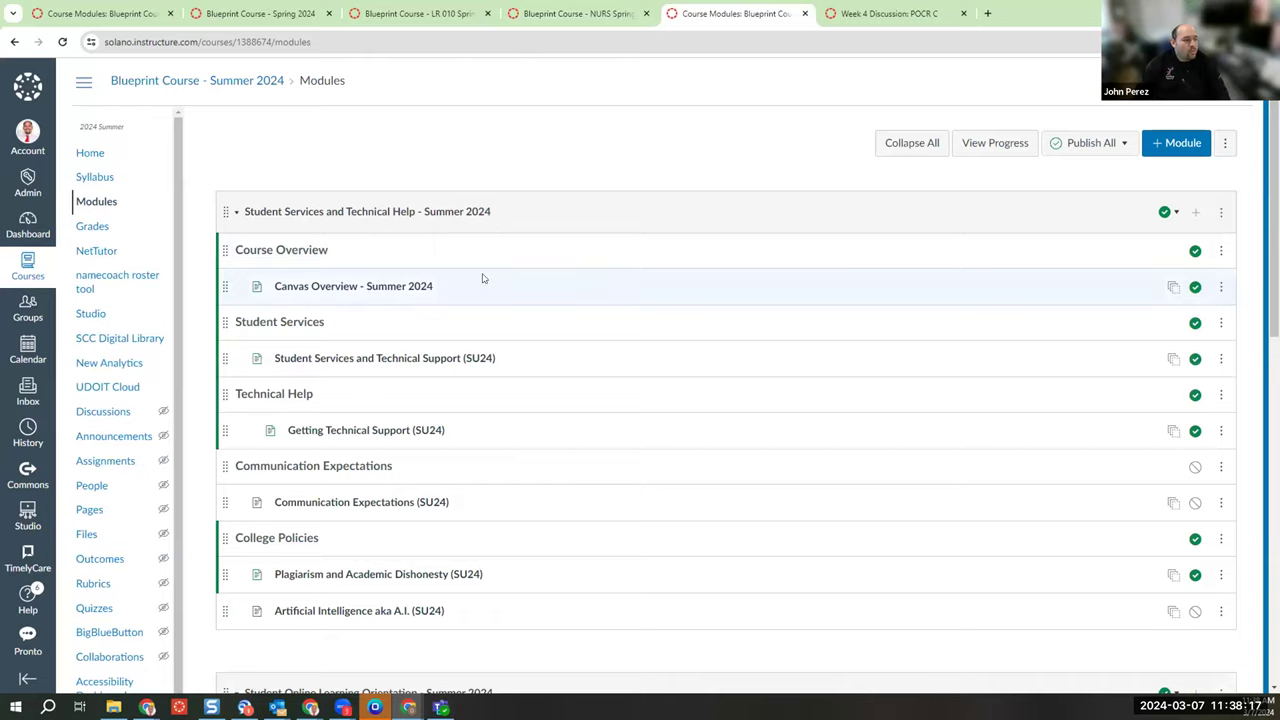
{"action": "scroll", "coordinate": [480, 285], "scroll_direction": "down", "scroll_amount": 2}
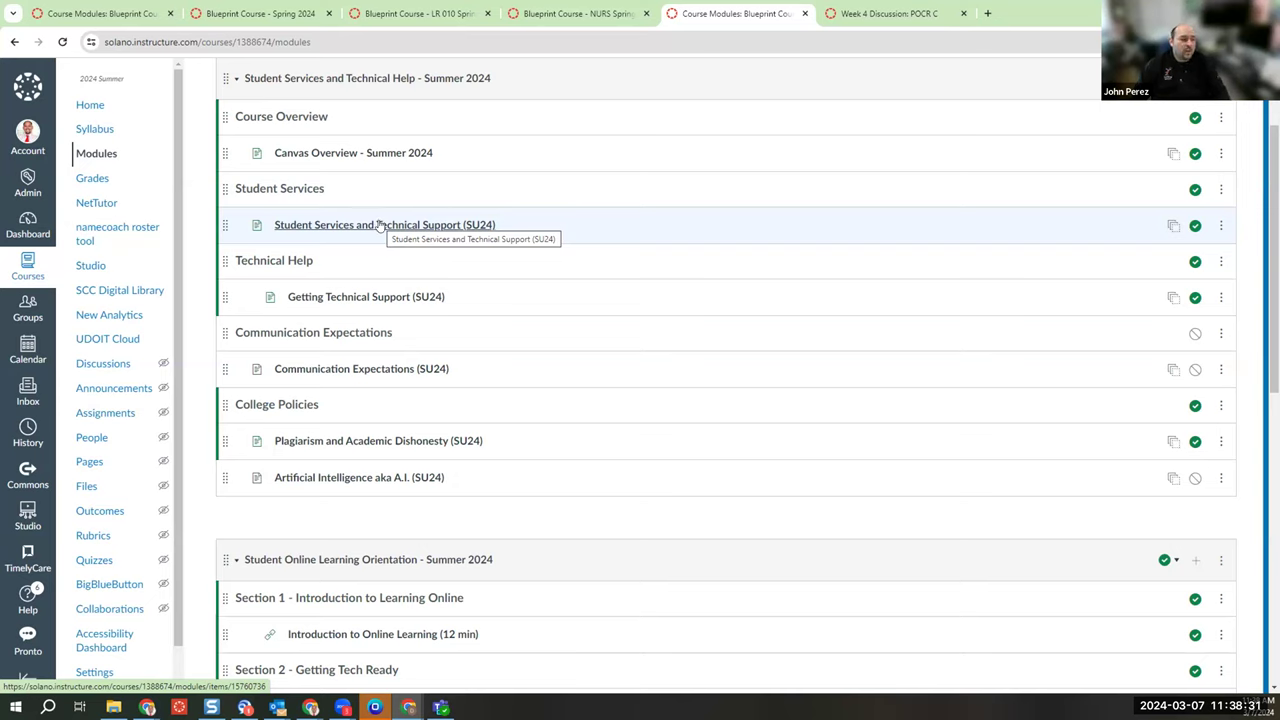
{"action": "left_click", "coordinate": [379, 224]}
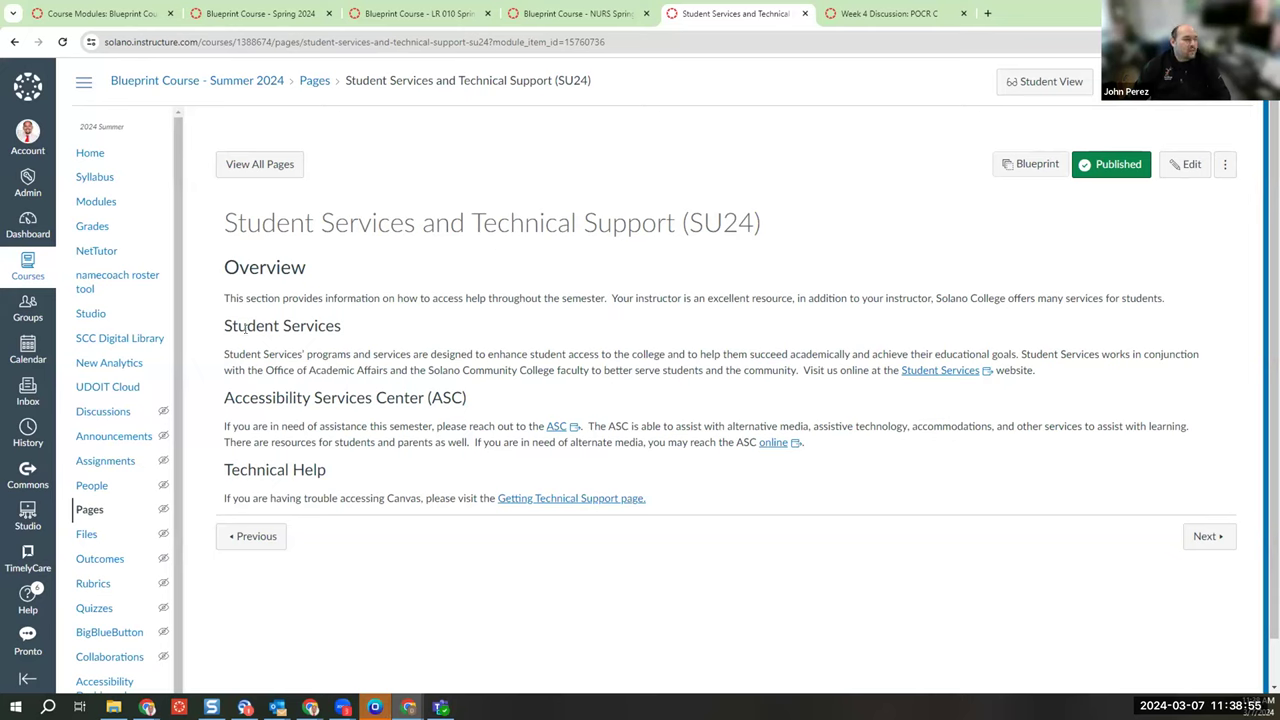
{"action": "left_click_drag", "start_coordinate": [223, 398], "coordinate": [396, 399]}
{"action": "left_click", "coordinate": [367, 346]}
Follow the link to the Getting Technical Support page, review its help contacts, highlight the after-hours phone number, and return to the modules list
{"action": "left_click", "coordinate": [557, 499]}
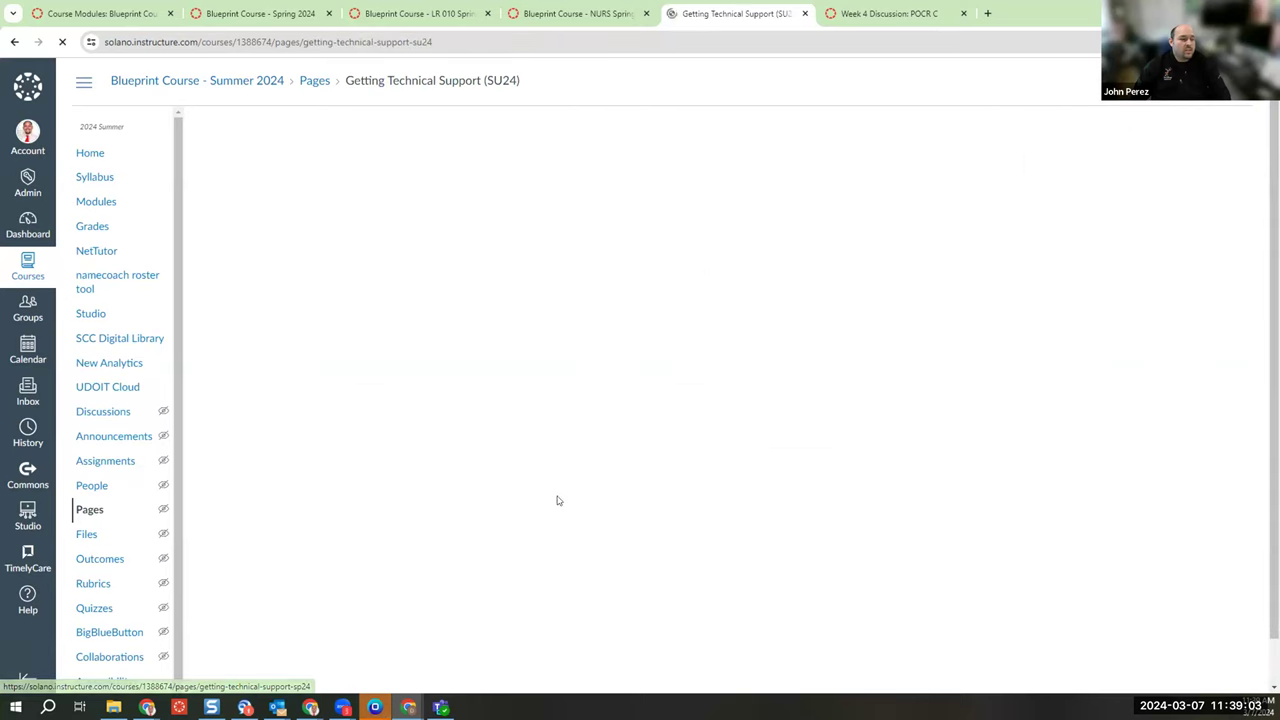
{"action": "scroll", "coordinate": [400, 266], "scroll_direction": "down", "scroll_amount": 1}
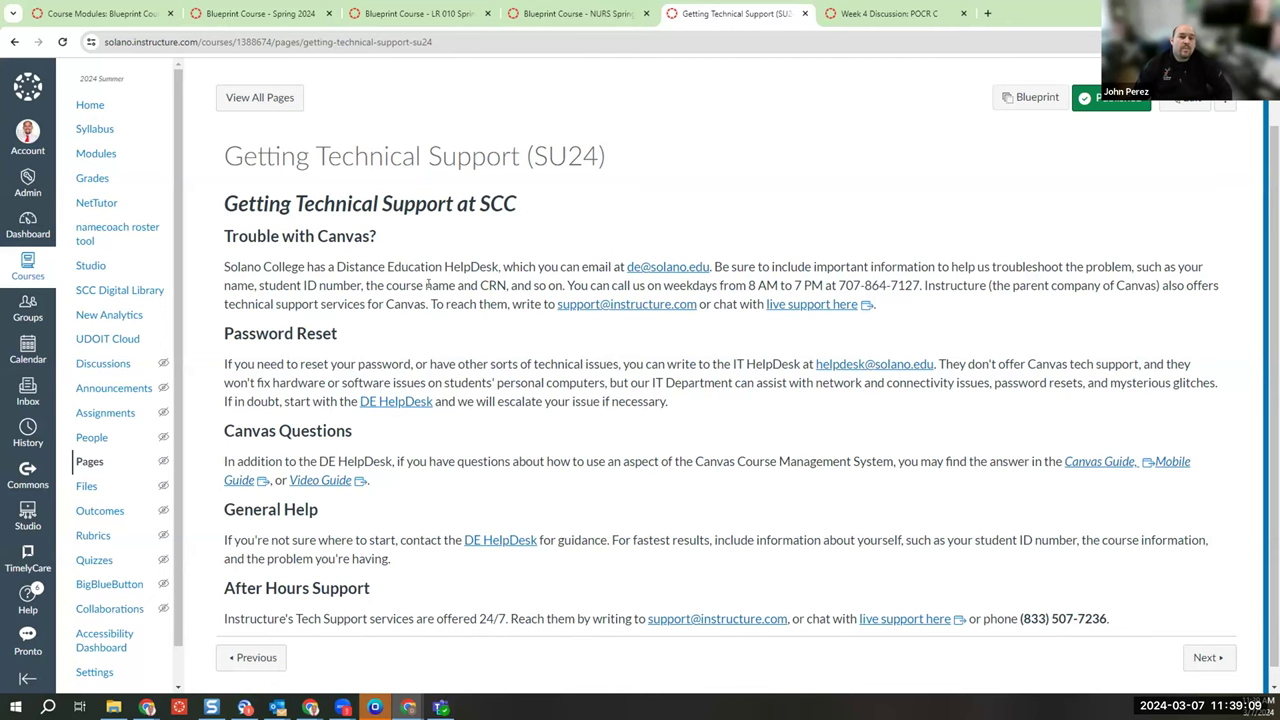
{"action": "scroll", "coordinate": [400, 300], "scroll_direction": "down", "scroll_amount": 1}
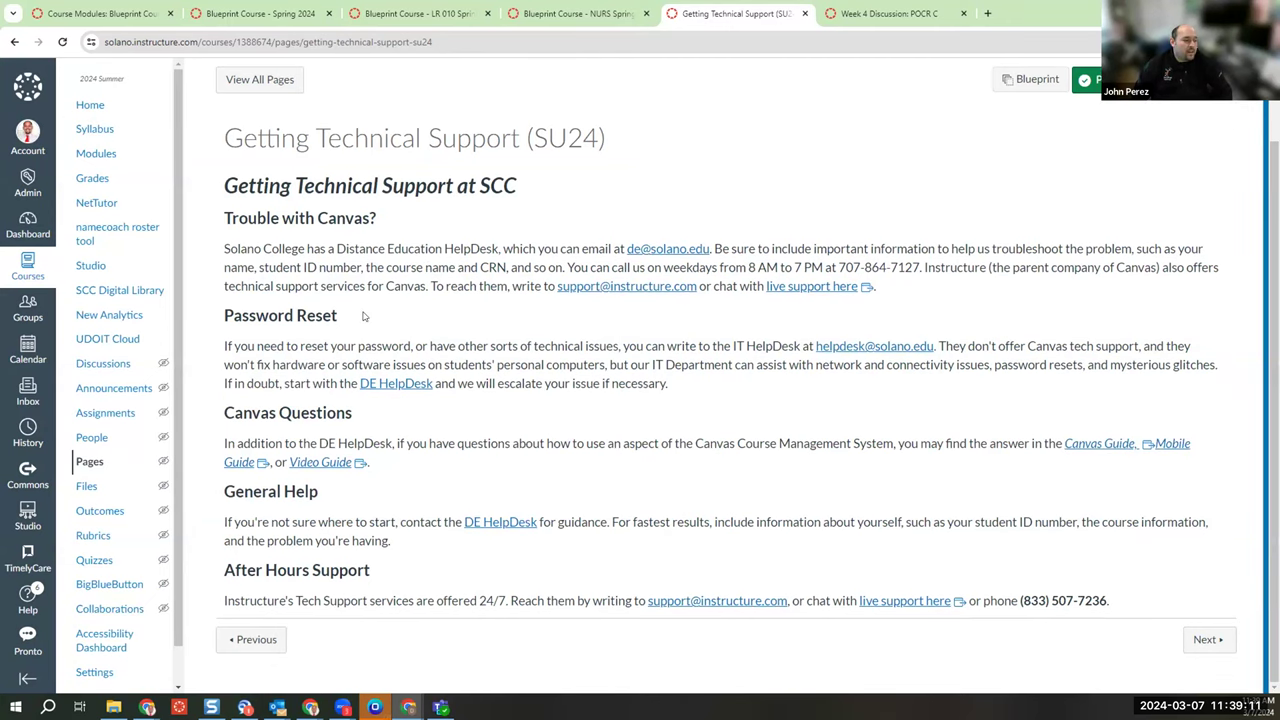
{"action": "left_click_drag", "start_coordinate": [1118, 613], "coordinate": [1004, 597]}
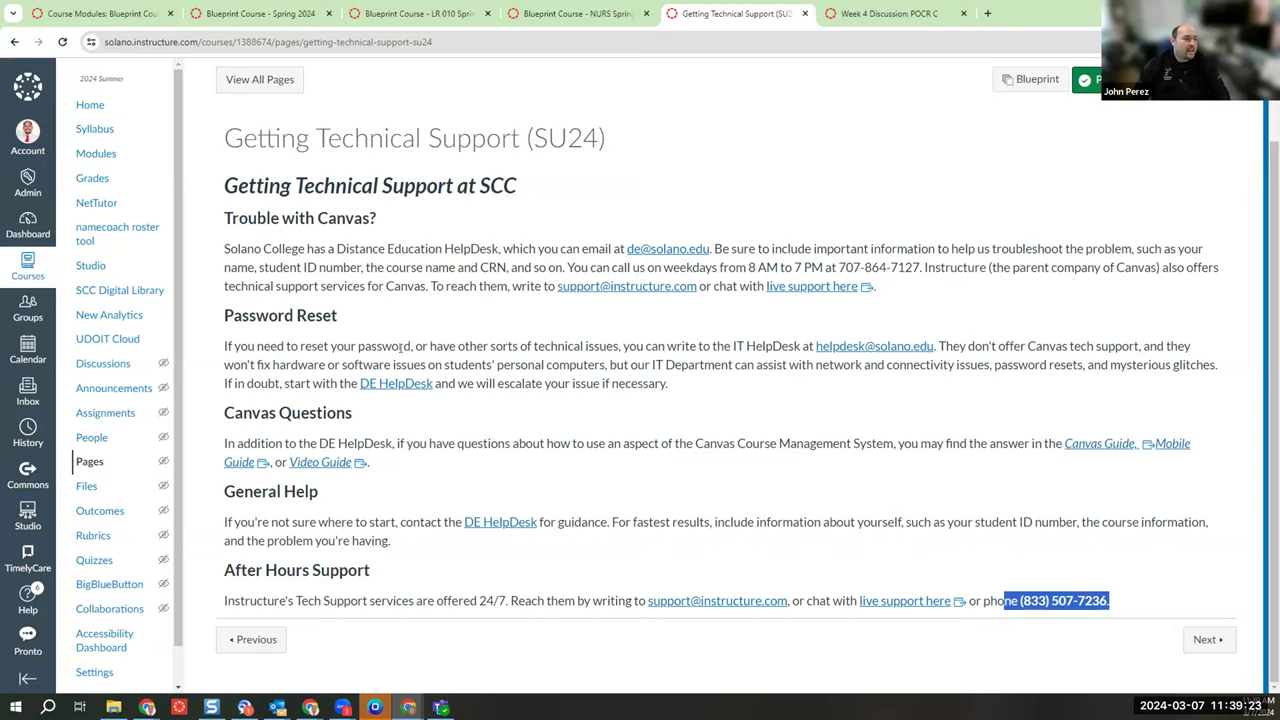
{"action": "scroll", "coordinate": [384, 339], "scroll_direction": "up", "scroll_amount": 2}
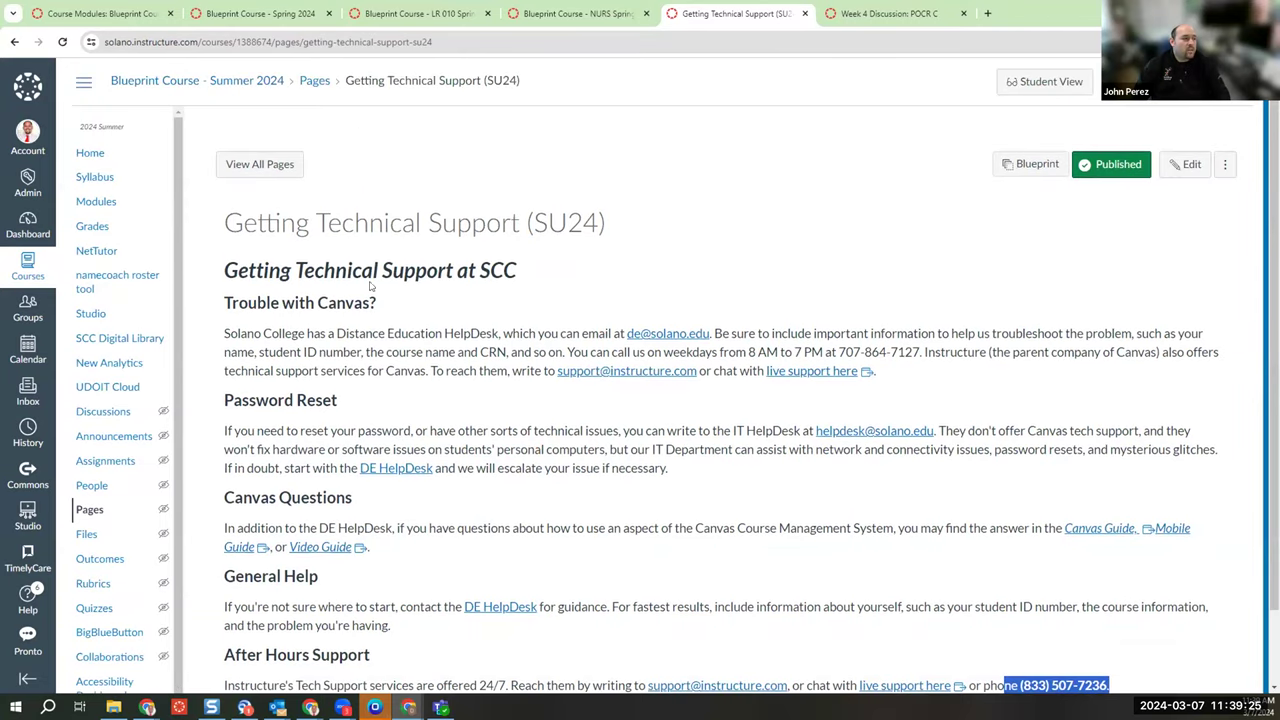
{"action": "scroll", "coordinate": [350, 197], "scroll_direction": "down", "scroll_amount": 2}
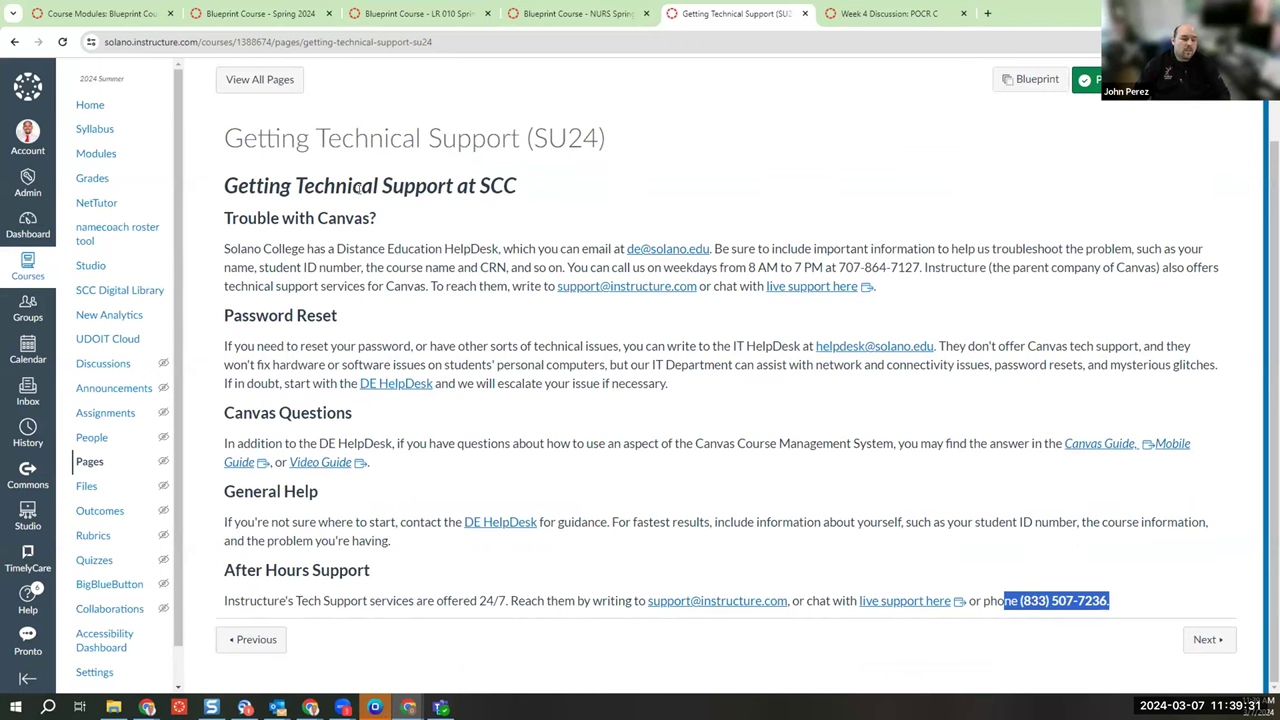
{"action": "left_click", "coordinate": [14, 42]}
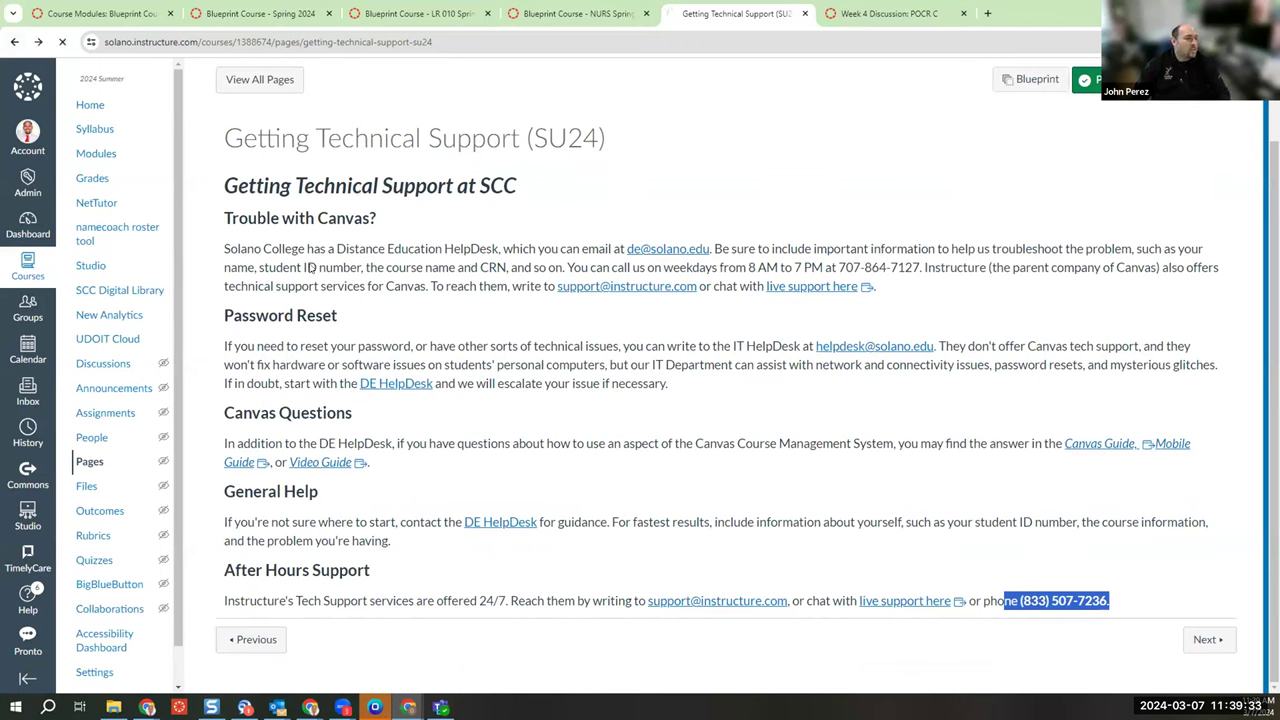
{"action": "left_click", "coordinate": [14, 42]}
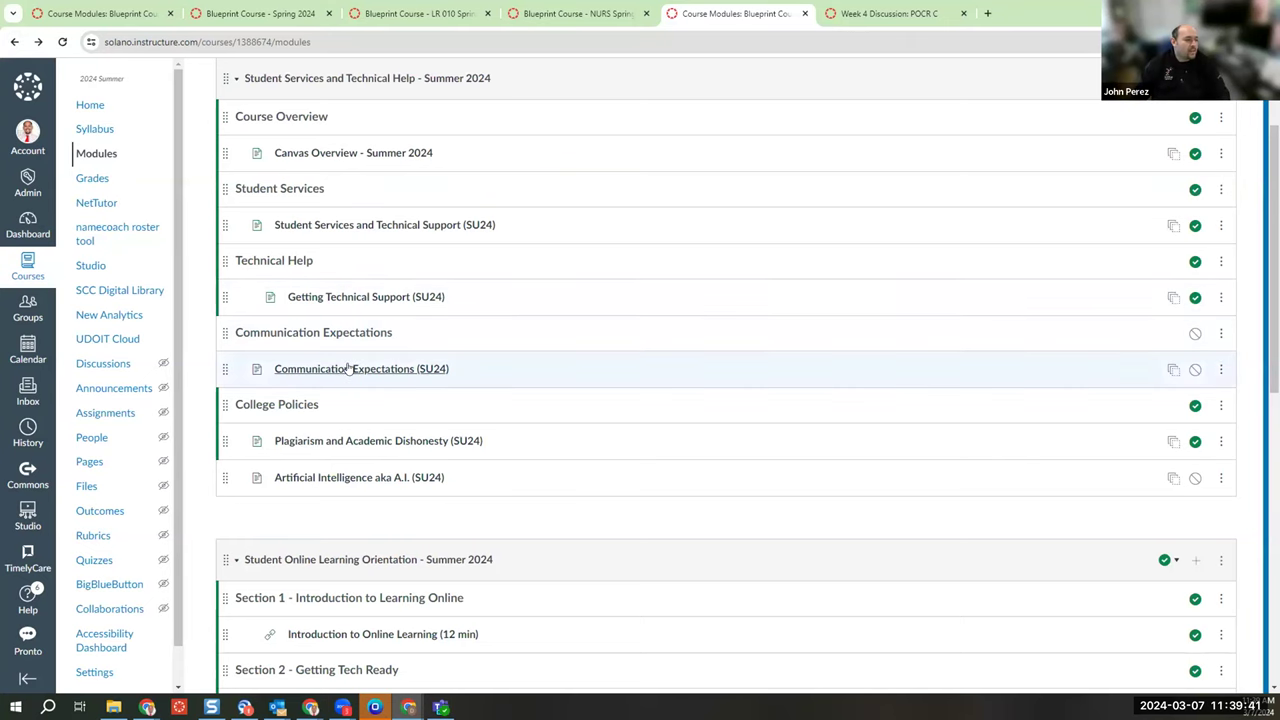
Examine the College Policies items and the sections of the Student Online Learning Orientation - Summer 2024 module
{"action": "scroll", "coordinate": [446, 366], "scroll_direction": "down", "scroll_amount": 1}
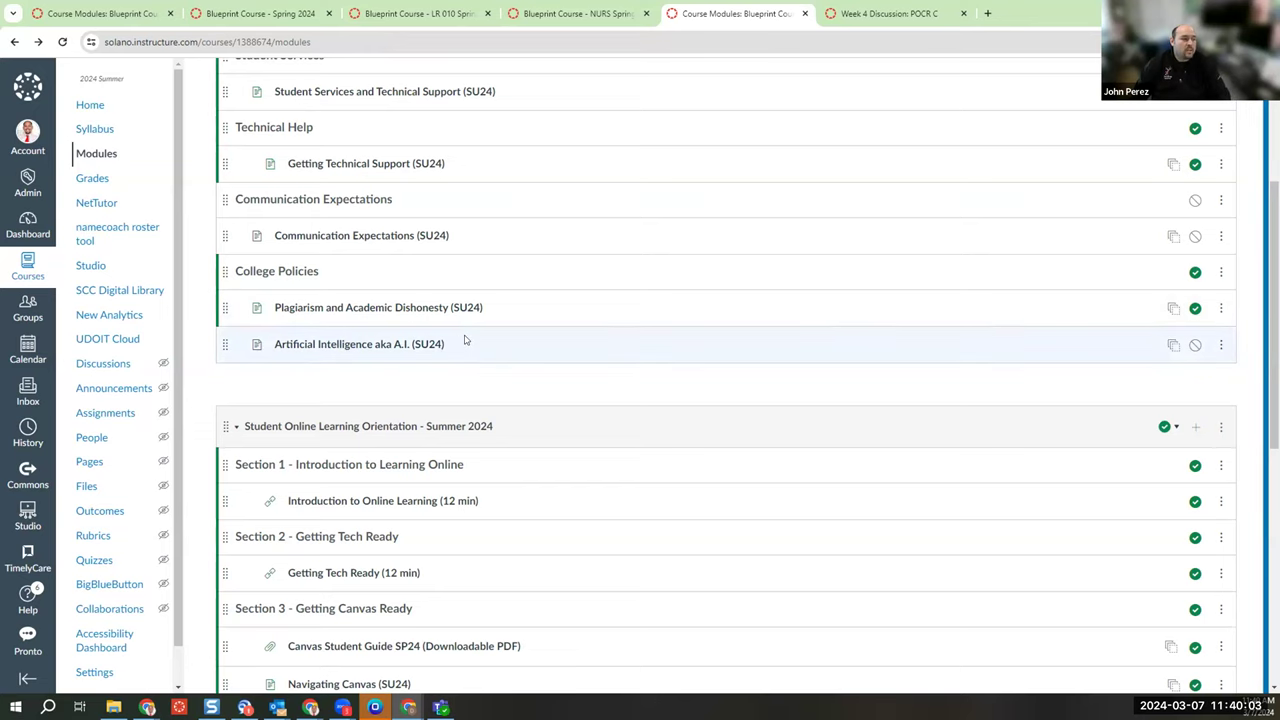
{"action": "scroll", "coordinate": [465, 341], "scroll_direction": "down", "scroll_amount": 1}
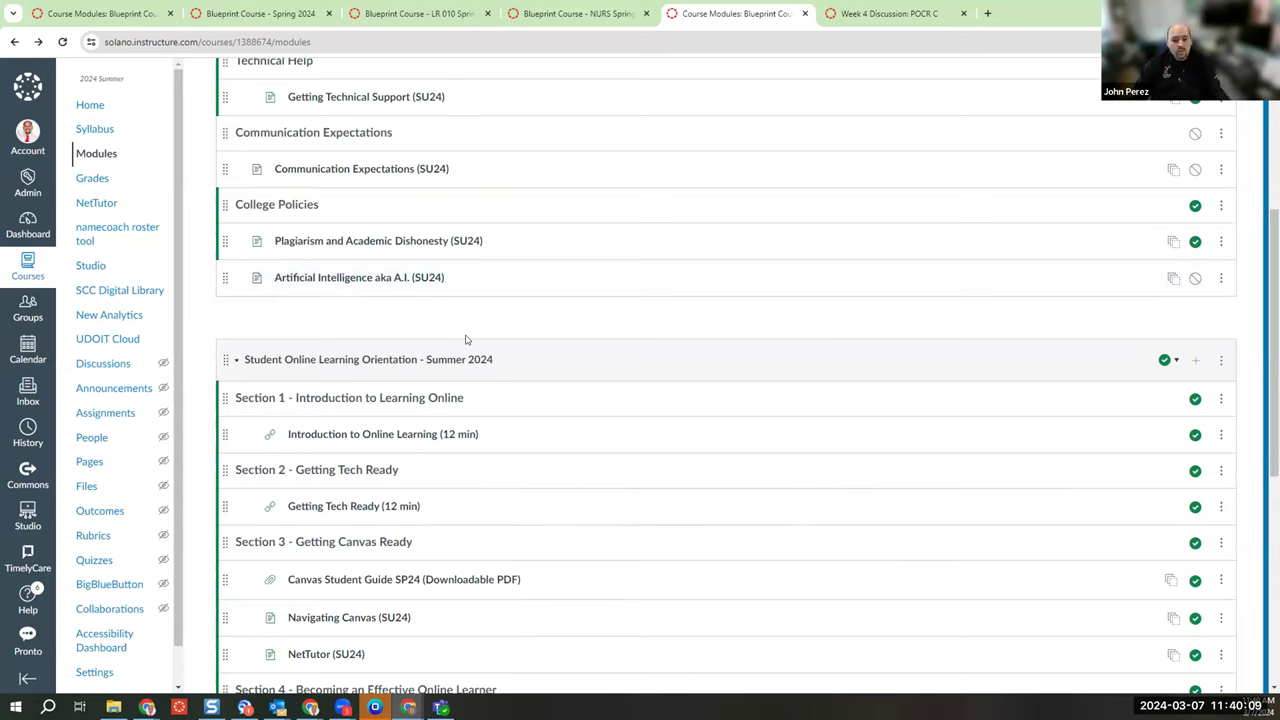
{"action": "scroll", "coordinate": [566, 326], "scroll_direction": "down", "scroll_amount": 3}
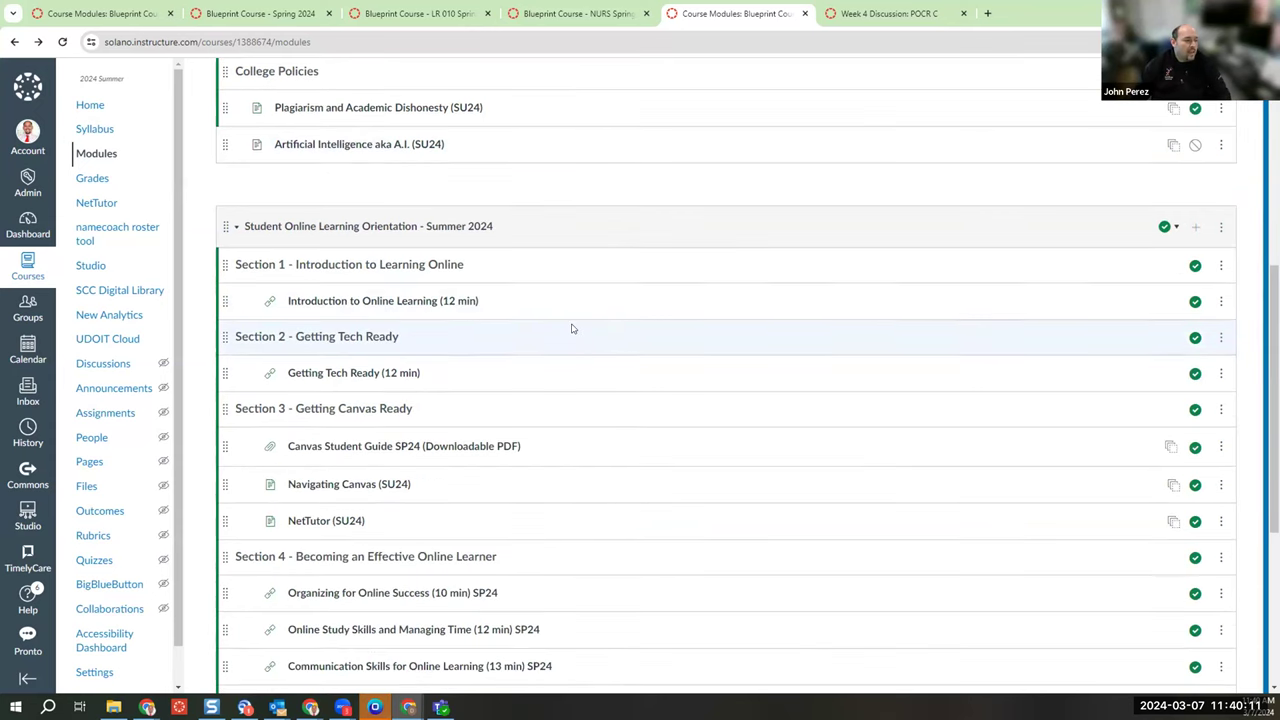